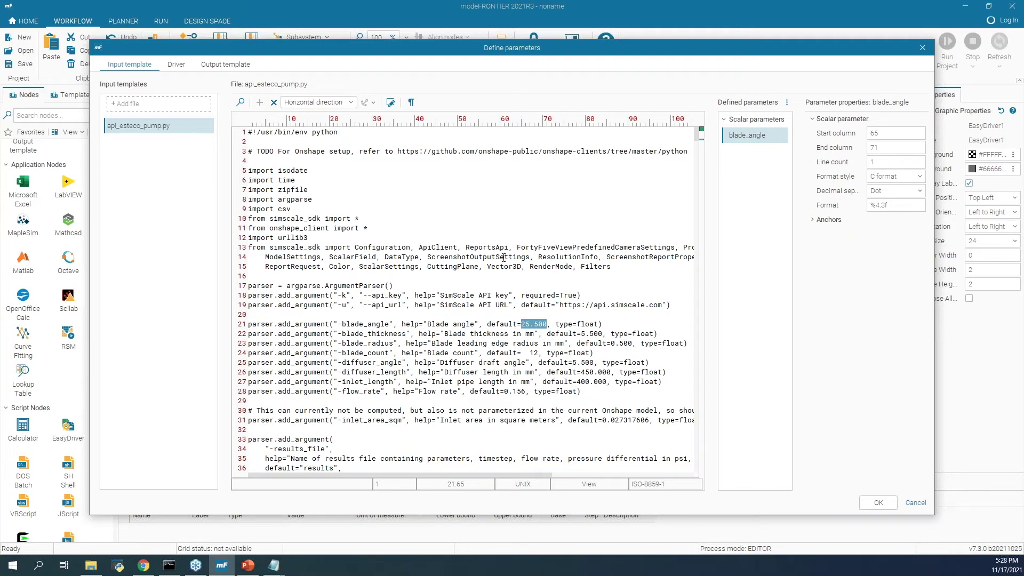
- Paste the python command running api_esteco_pump.py with API key and results file as the Windows driver
click(581, 334)
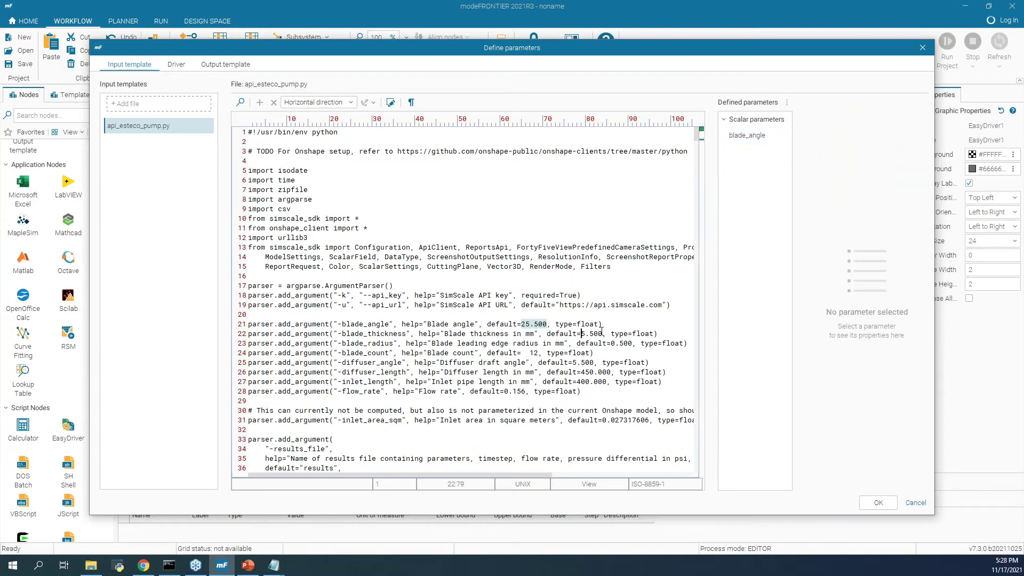
click(176, 64)
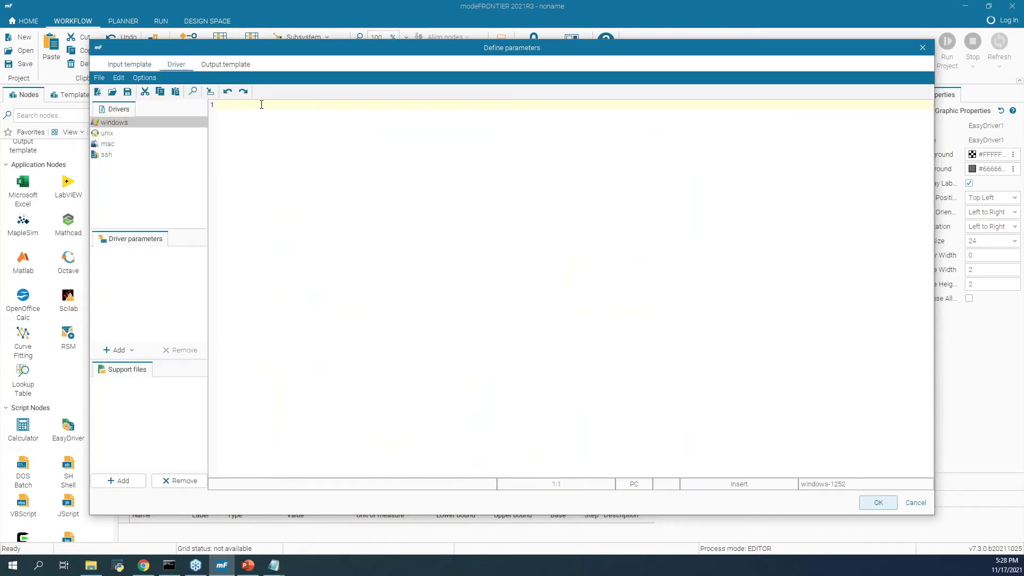
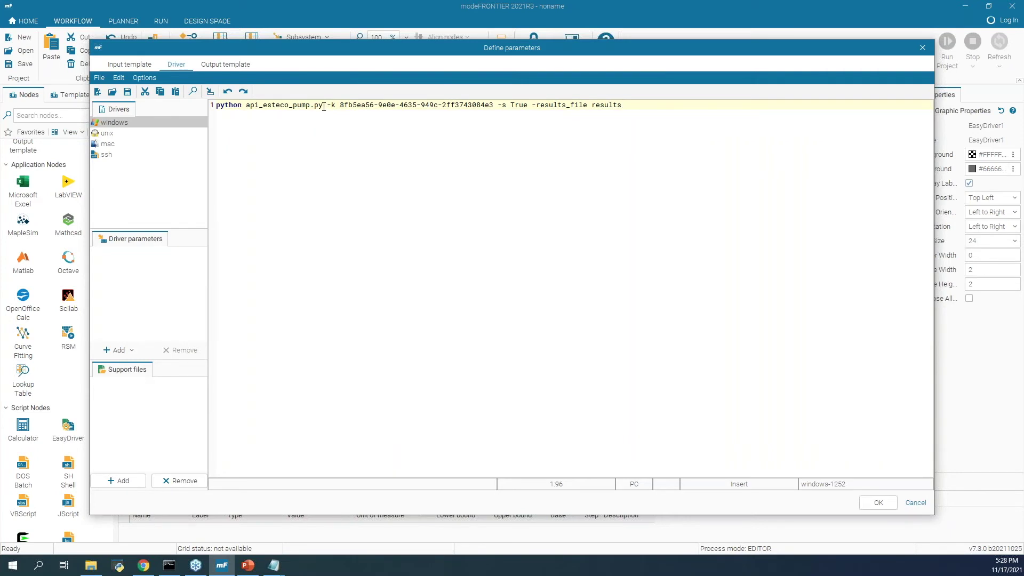
click(244, 65)
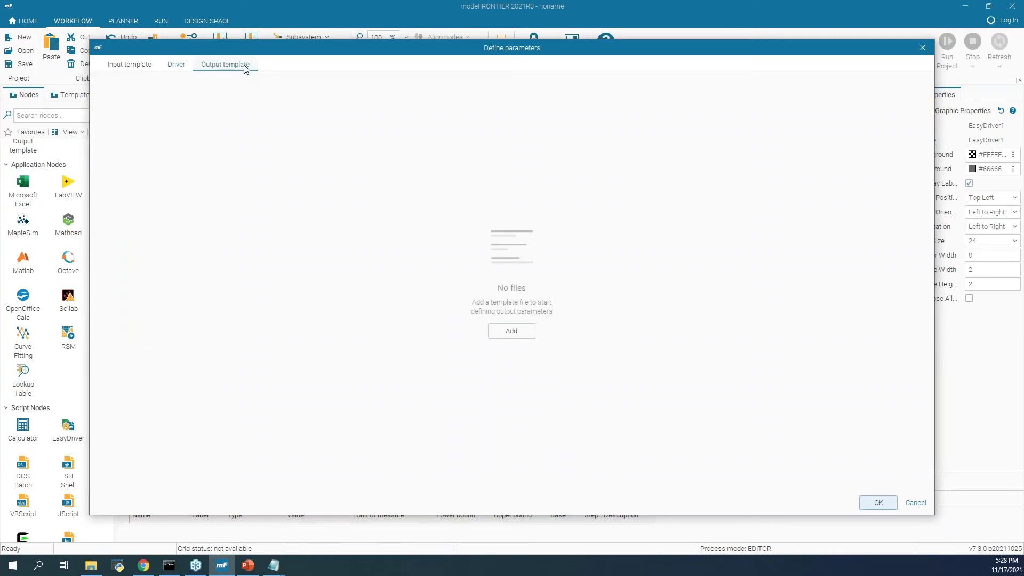
- Add results.csv as the output template file
click(499, 335)
click(308, 248)
click(691, 365)
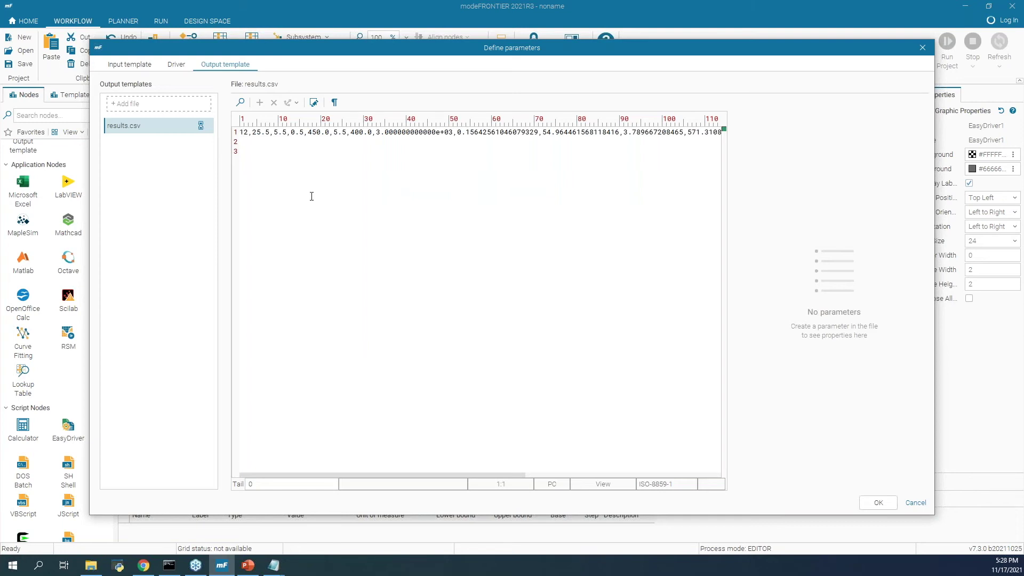
- Create a horizontal vector parameter list_results from the first line of results.csv
key(shift+End)
right_click(433, 134)
click(453, 144)
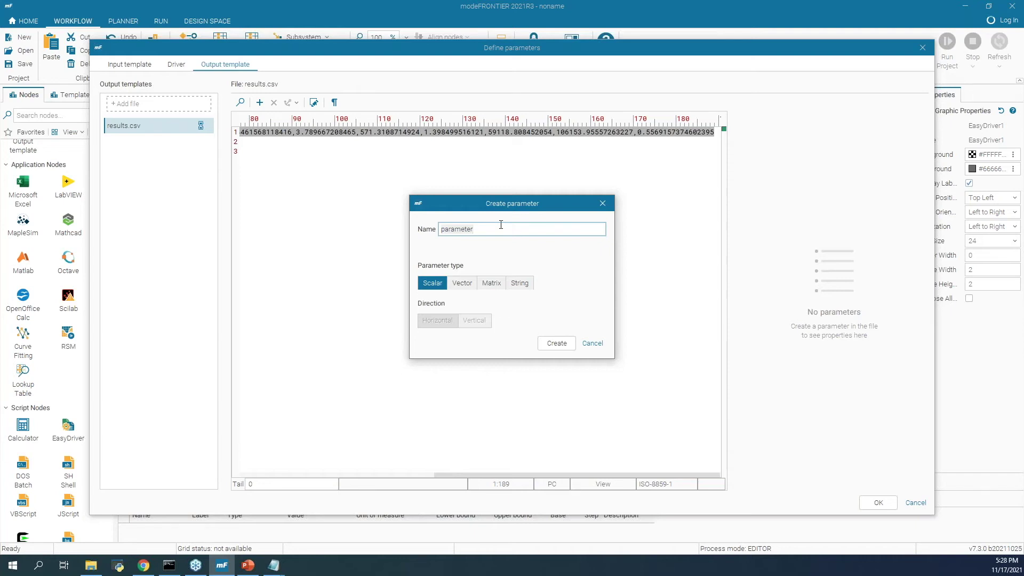
key(BackSpace)
text(list_results)
click(462, 282)
click(555, 348)
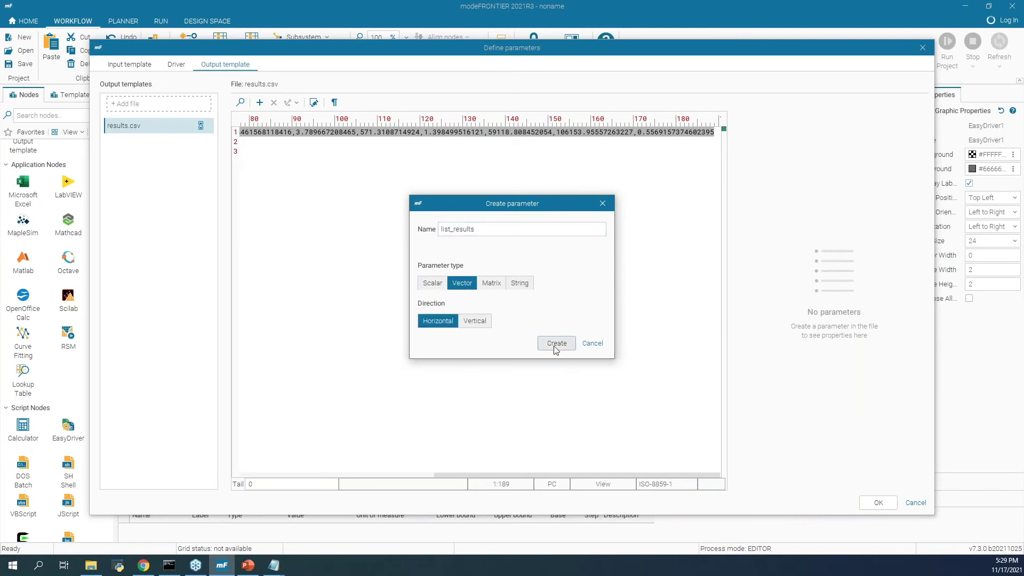
click(856, 236)
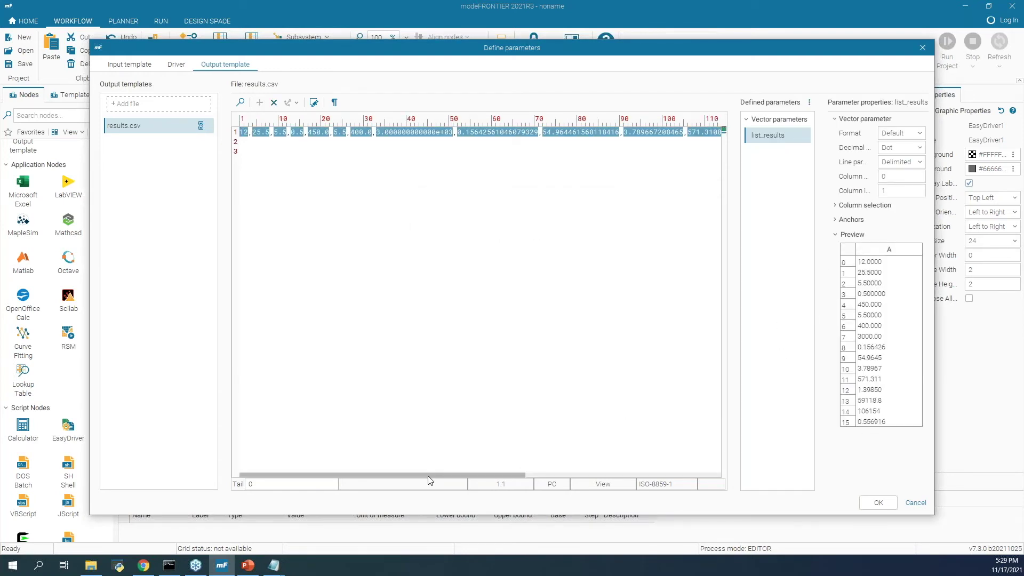
drag(428, 476, 695, 361)
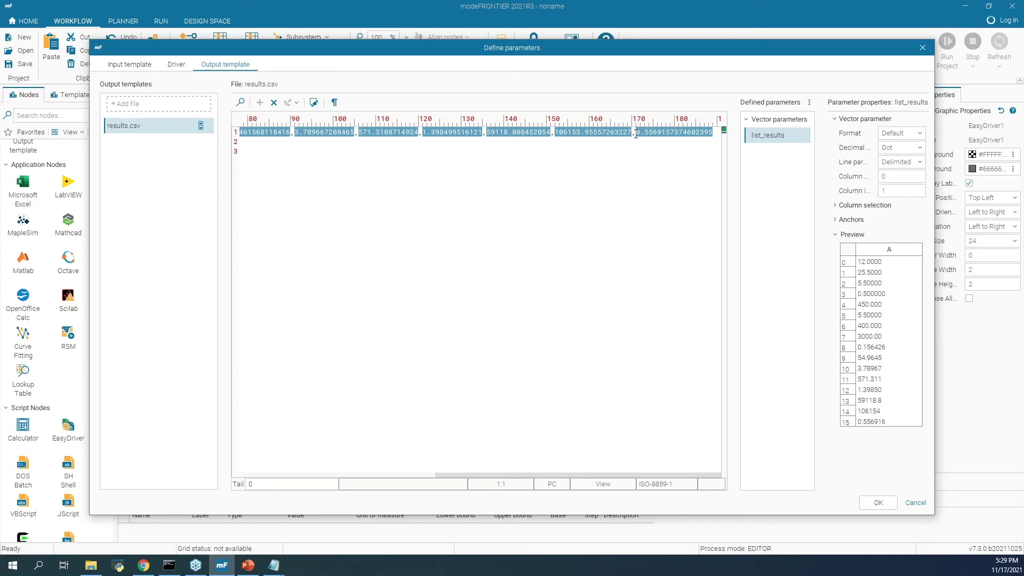
- Confirm the parameter definitions and detect the driver's parameters in the Parameter Chooser
click(878, 503)
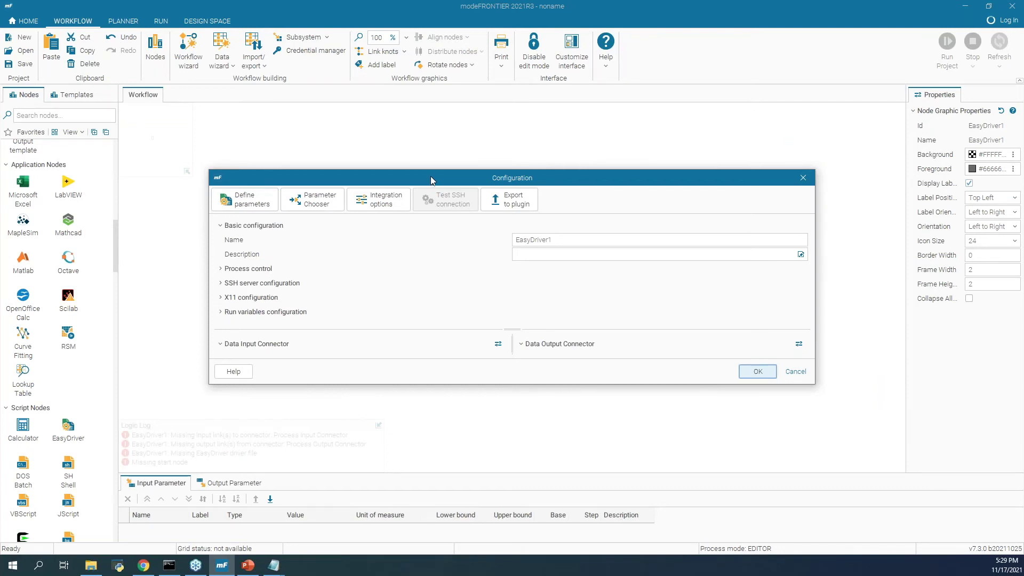
click(328, 206)
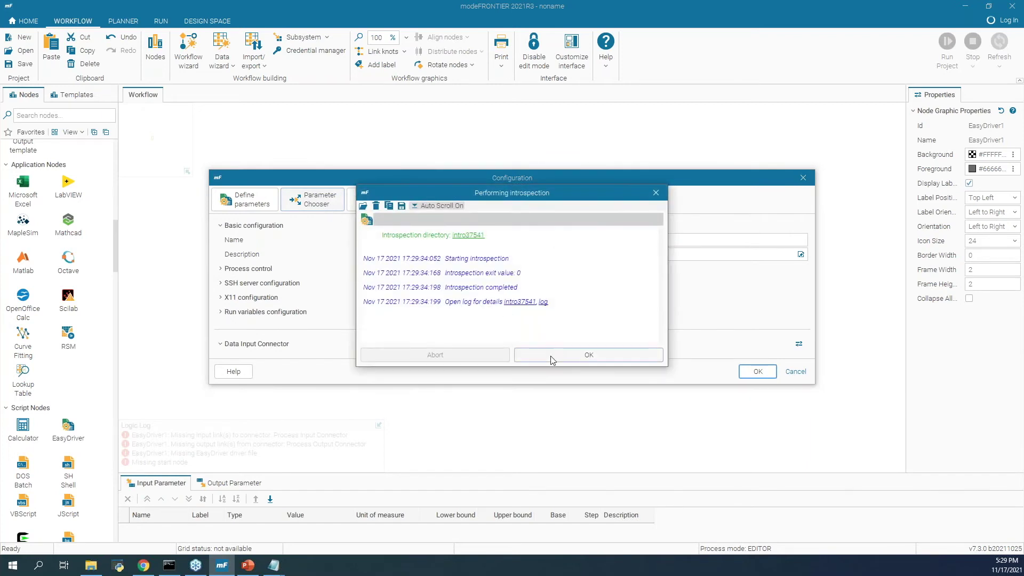
click(551, 356)
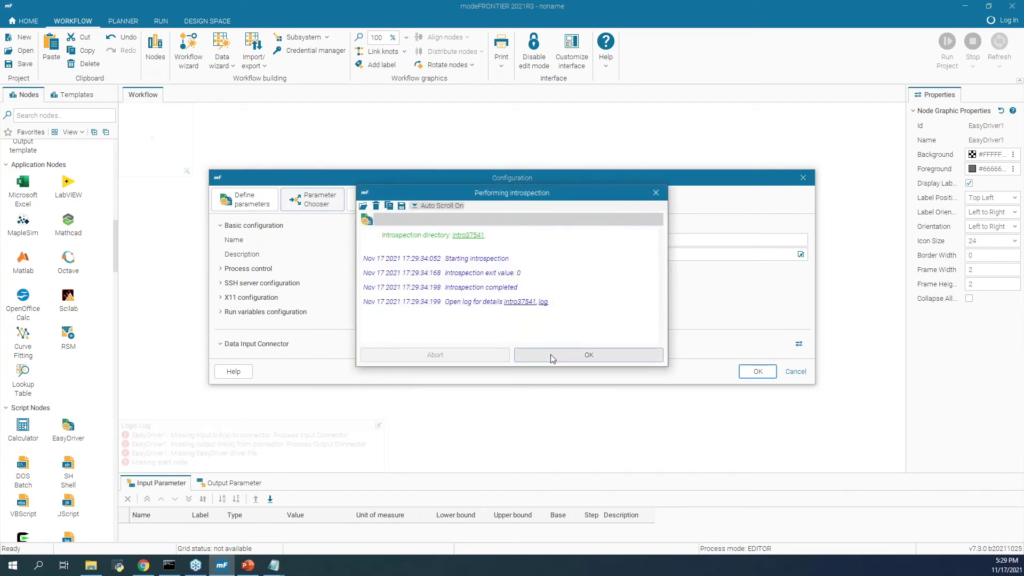
- Link blade_angle to an input node and list_results to a vector output node, then confirm
drag(407, 251, 663, 231)
click(367, 143)
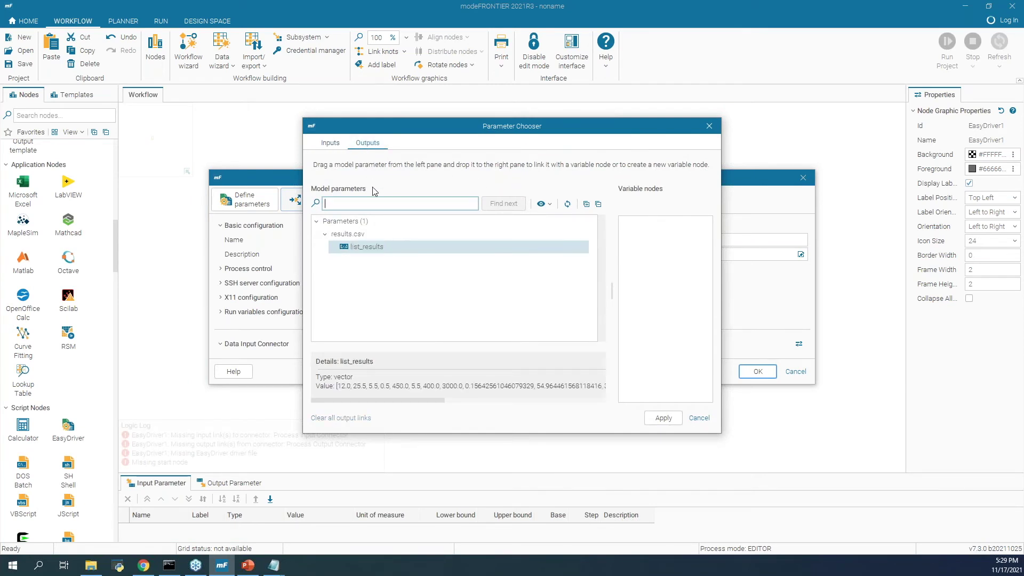
drag(380, 248, 661, 240)
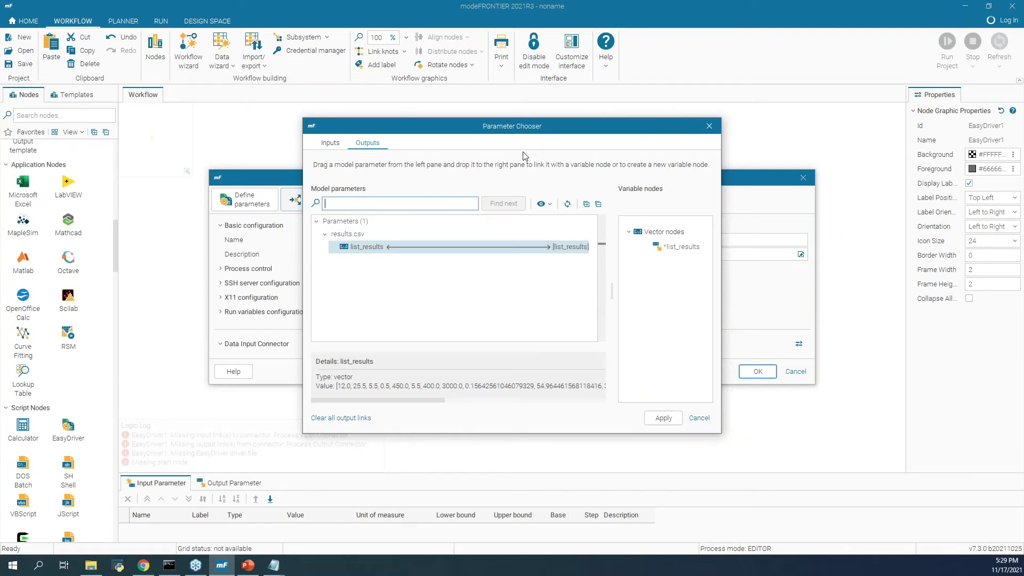
click(669, 417)
click(757, 375)
click(757, 372)
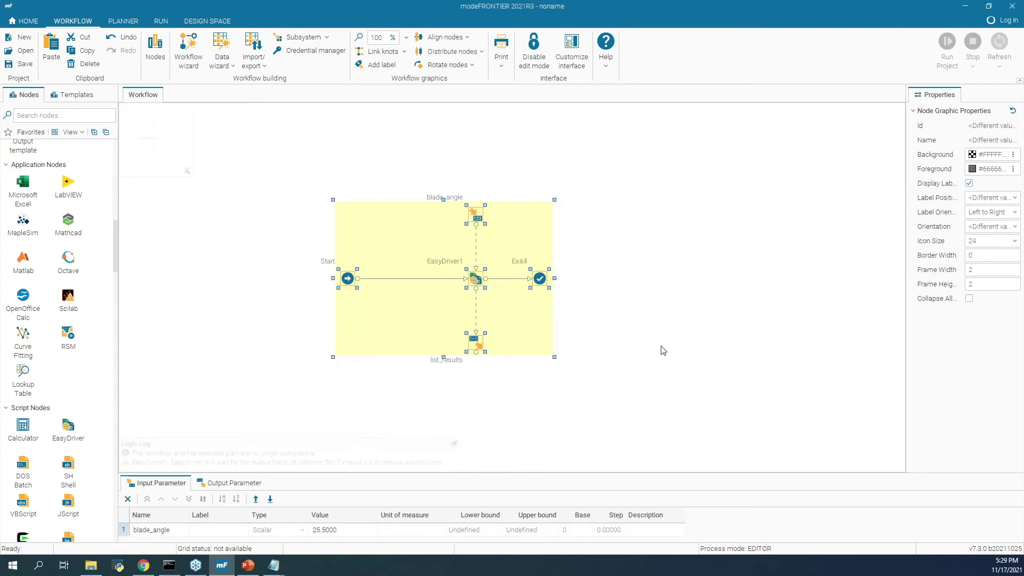
- Move Exit4 further right and list_results down-left on the canvas
click(660, 347)
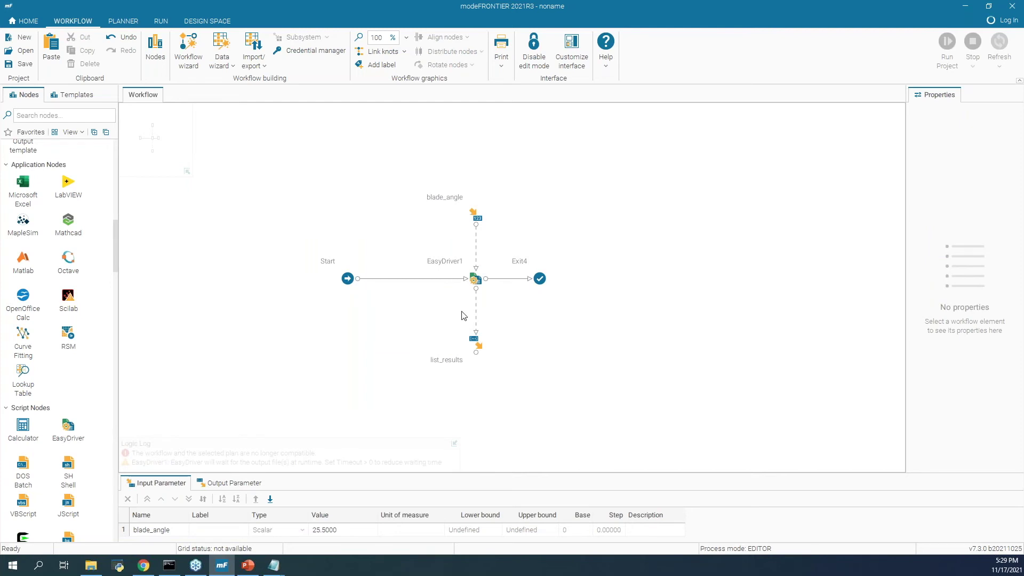
drag(537, 278, 599, 277)
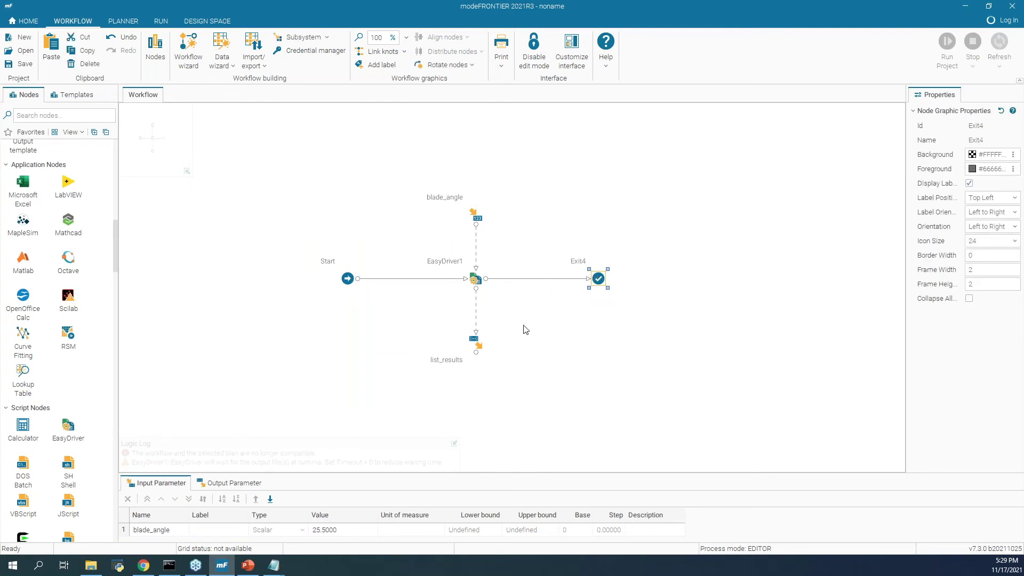
click(499, 348)
drag(475, 343, 429, 354)
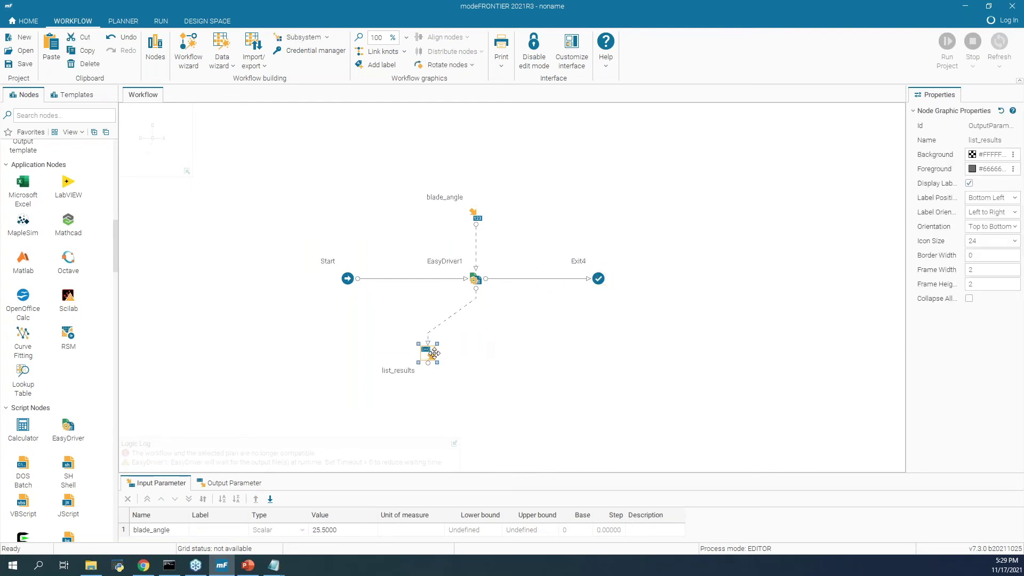
click(539, 339)
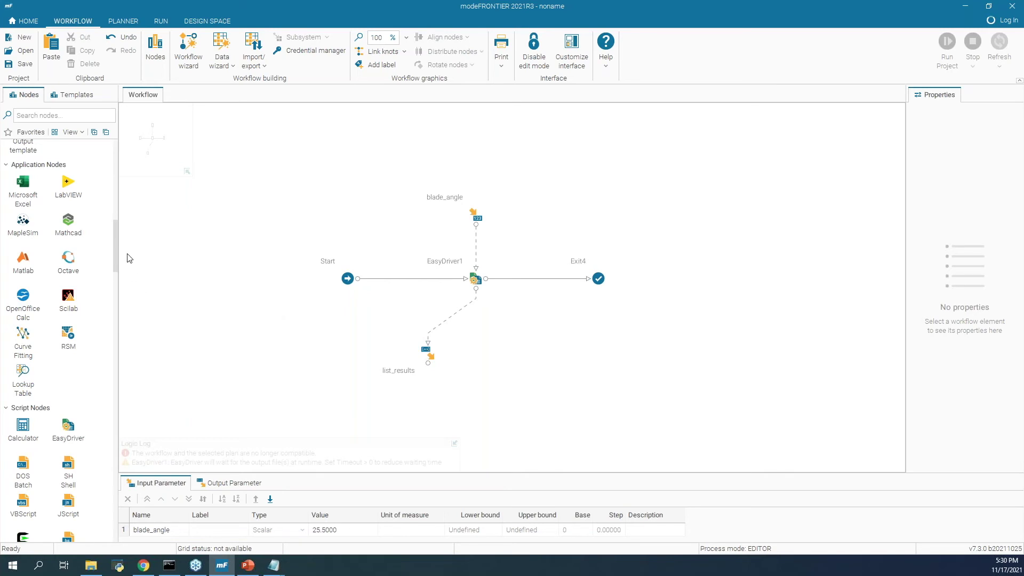
- Add an Output Attachment node linked to EasyDriver1 and name it velocity_screenshot
drag(113, 244, 113, 178)
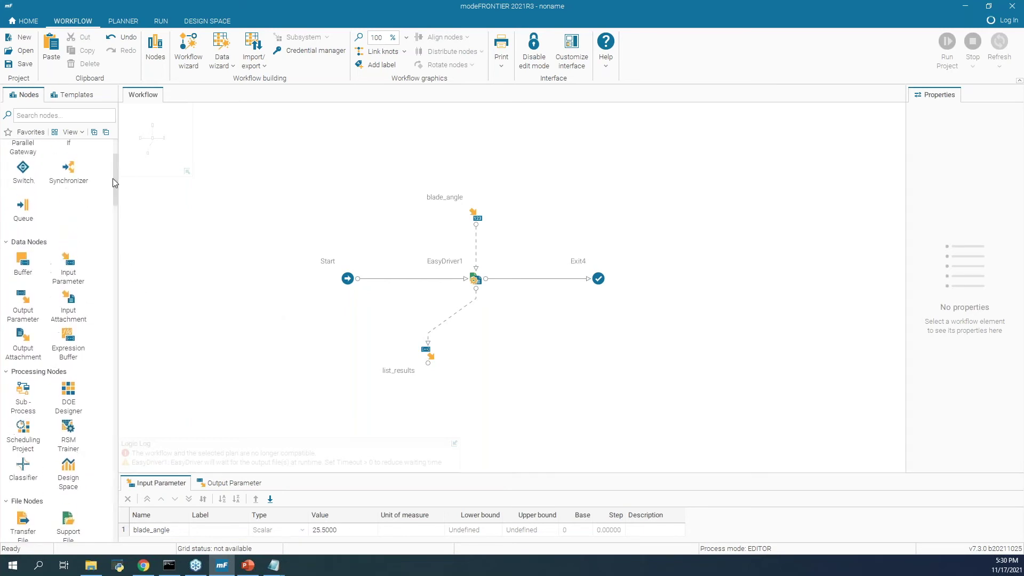
drag(23, 346, 477, 288)
click(480, 359)
double_click(473, 341)
text(velocity)
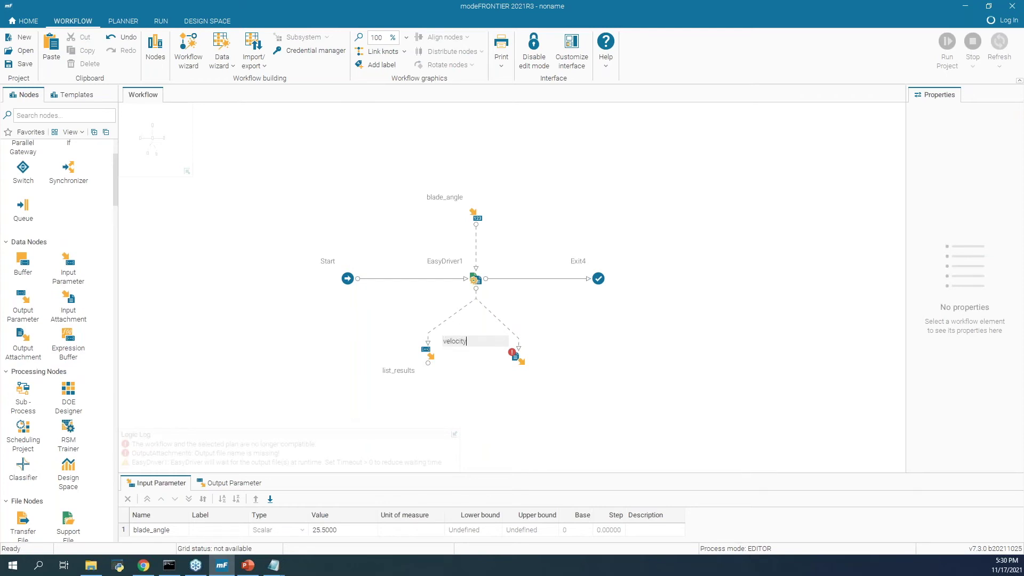
text(_screenshot)
key(Return)
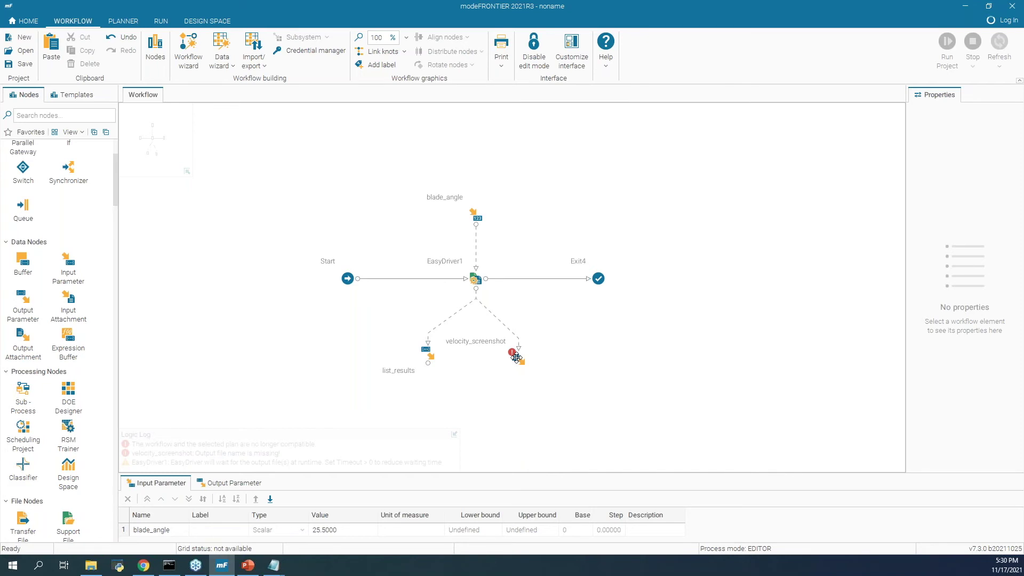
- Set the velocity_screenshot attachment's file name to velocity.PNG
double_click(516, 358)
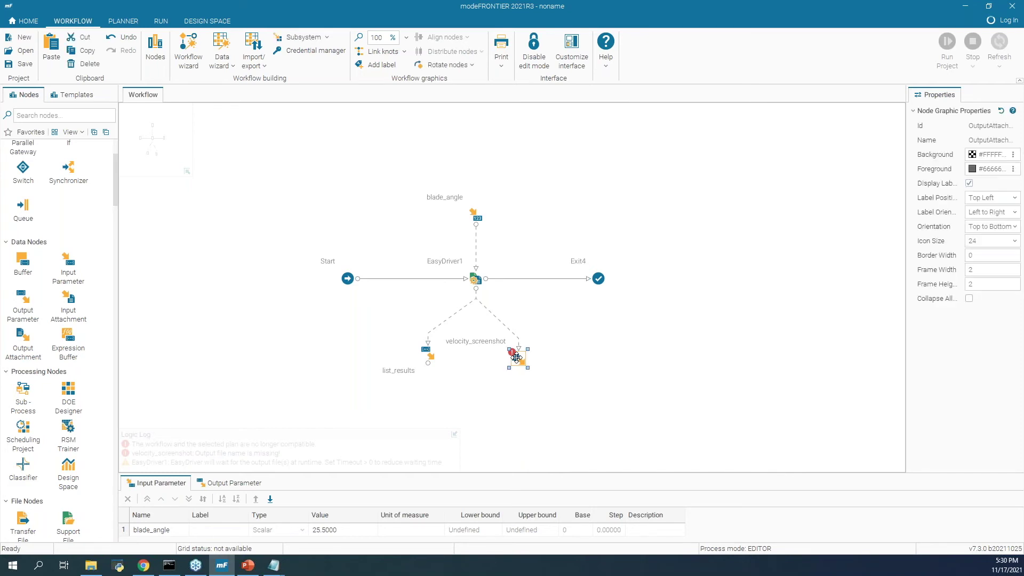
click(618, 273)
text(velocity)
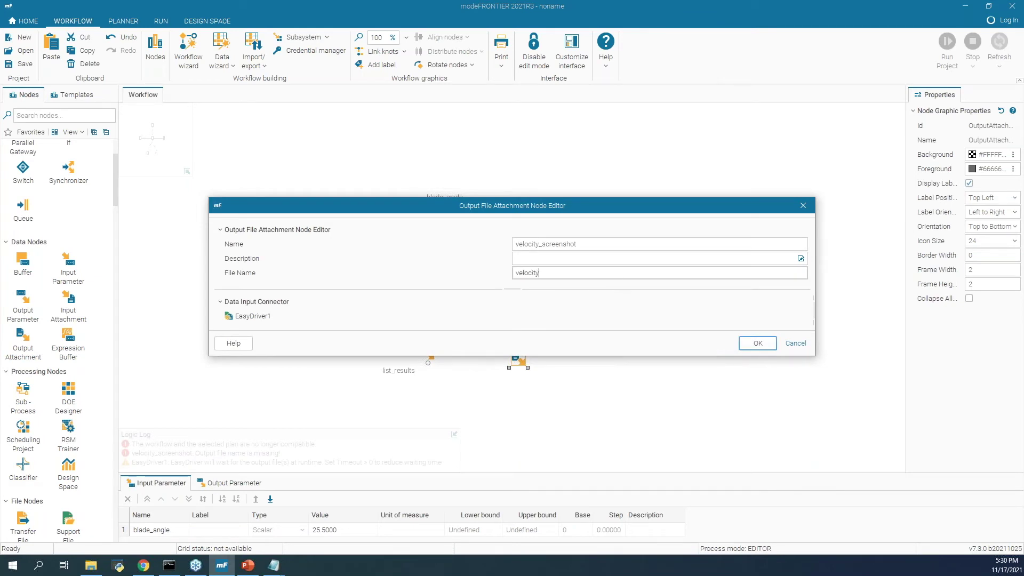
text(.PNG)
click(756, 344)
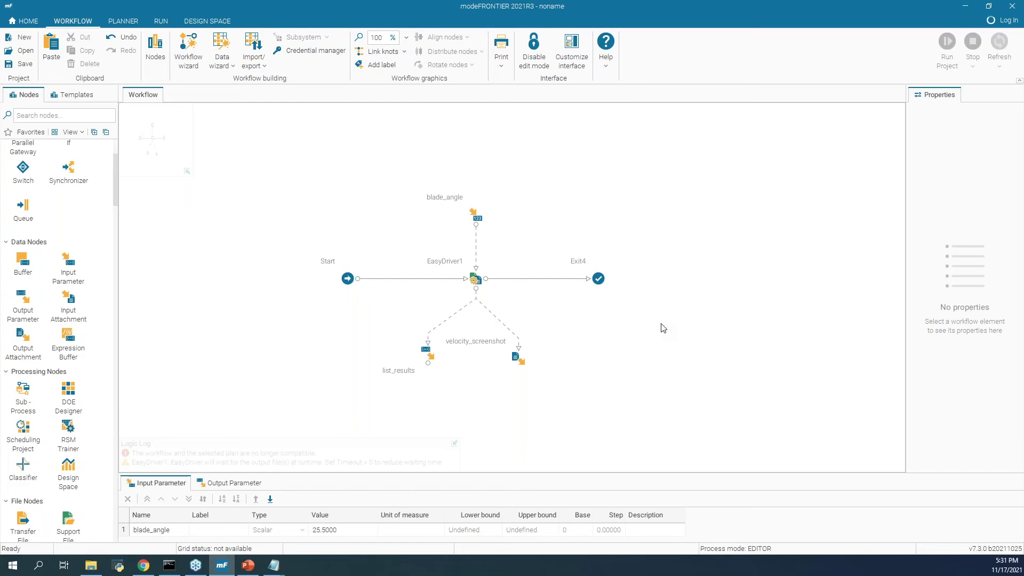
- Rename Plan-0 to optimization and add Input domain, Output domain and Objectives modules
click(124, 22)
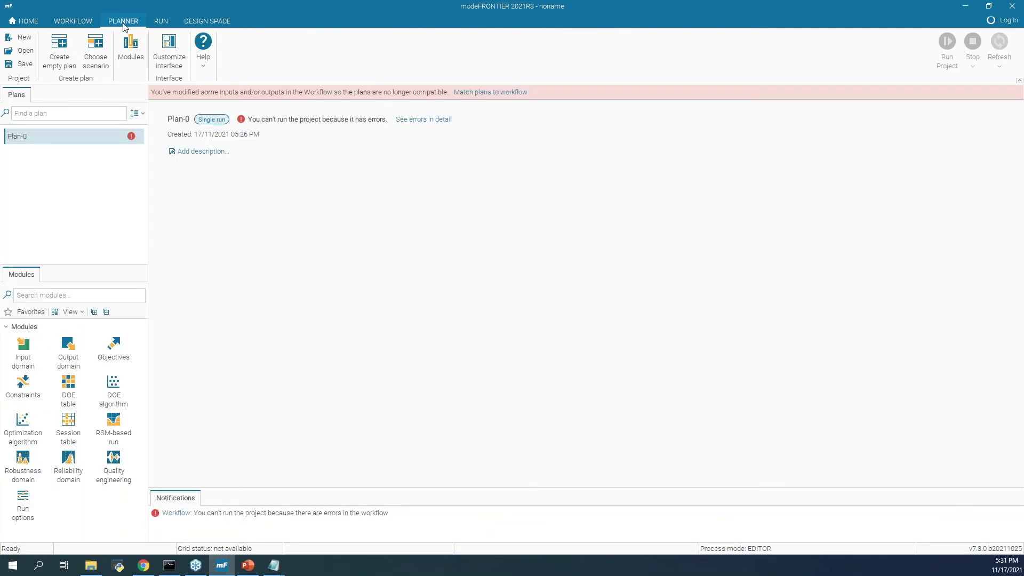
click(477, 93)
click(140, 136)
click(151, 151)
text(optimization)
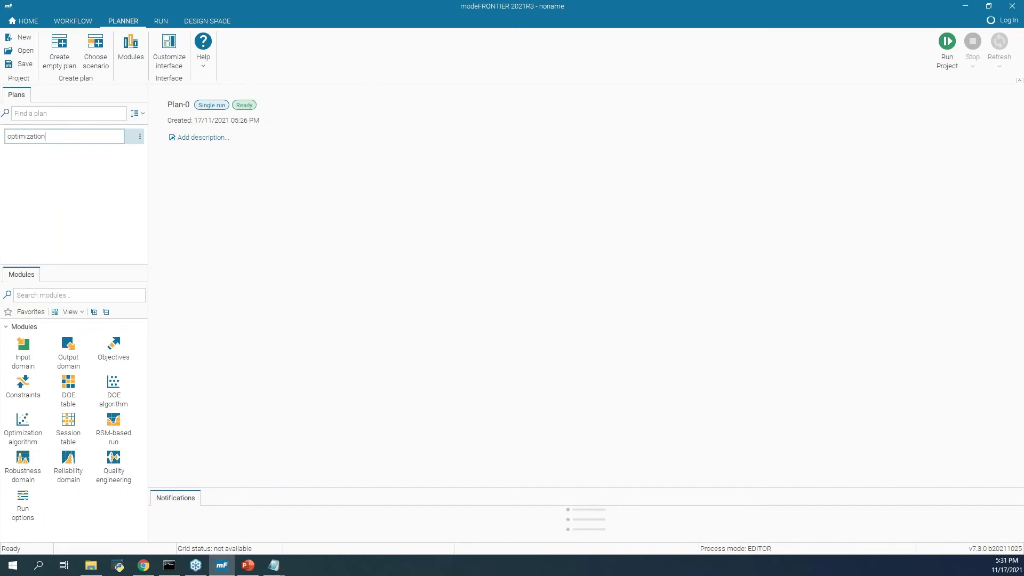
key(Return)
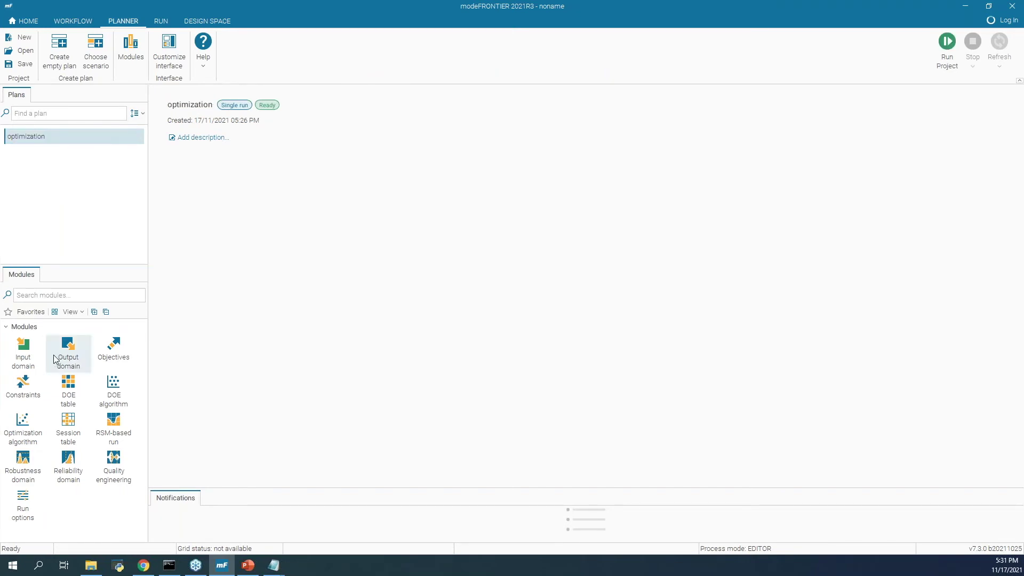
click(23, 352)
click(69, 353)
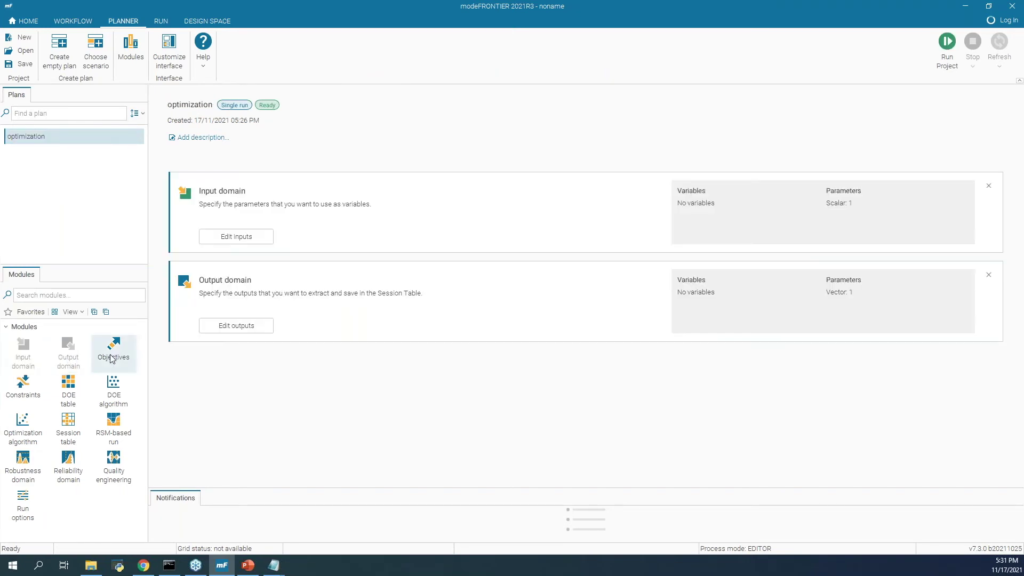
click(112, 356)
- Make blade_angle a continuous variable ranging from 10 to 50
click(221, 235)
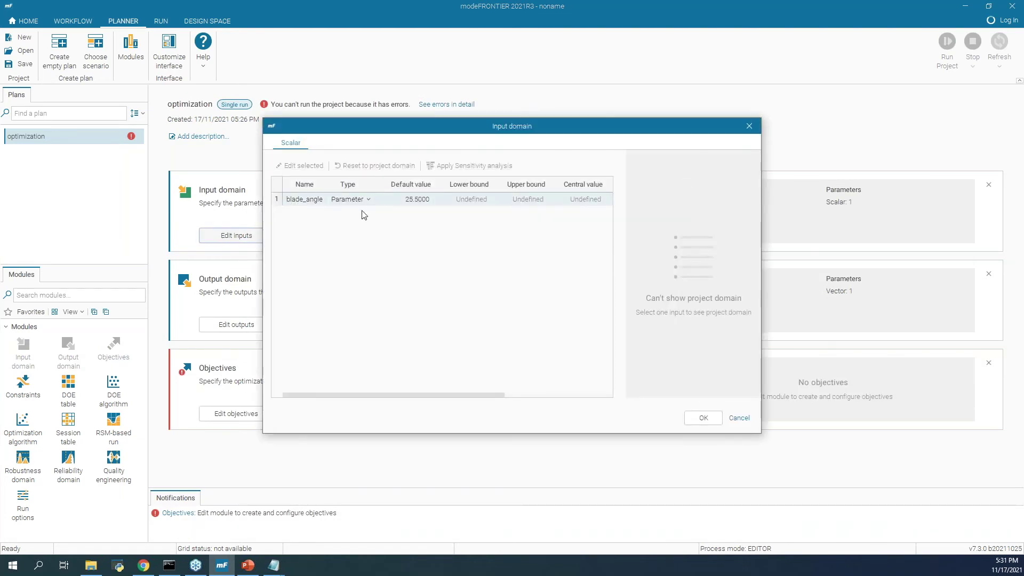
click(481, 203)
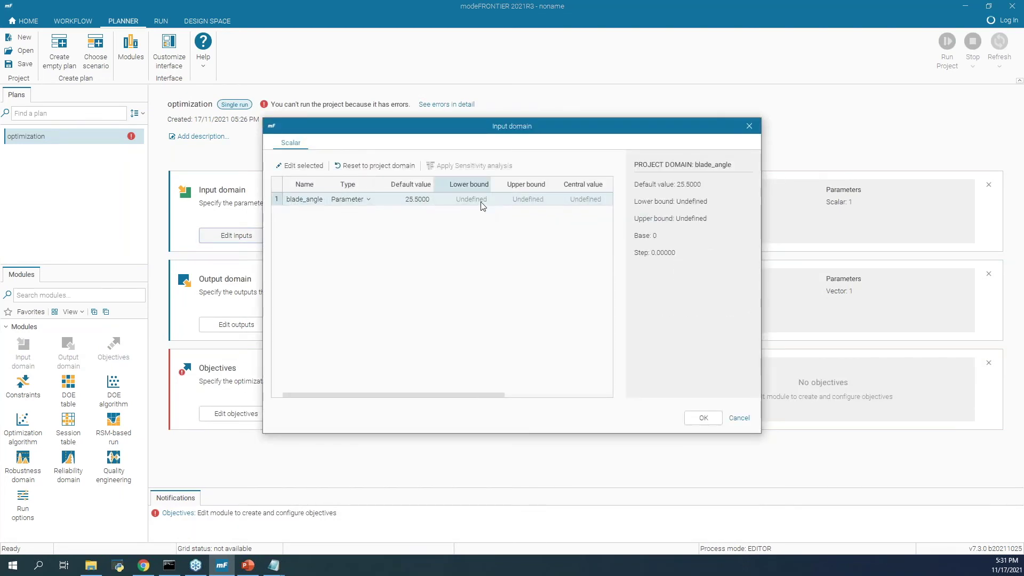
click(309, 166)
click(538, 181)
click(535, 195)
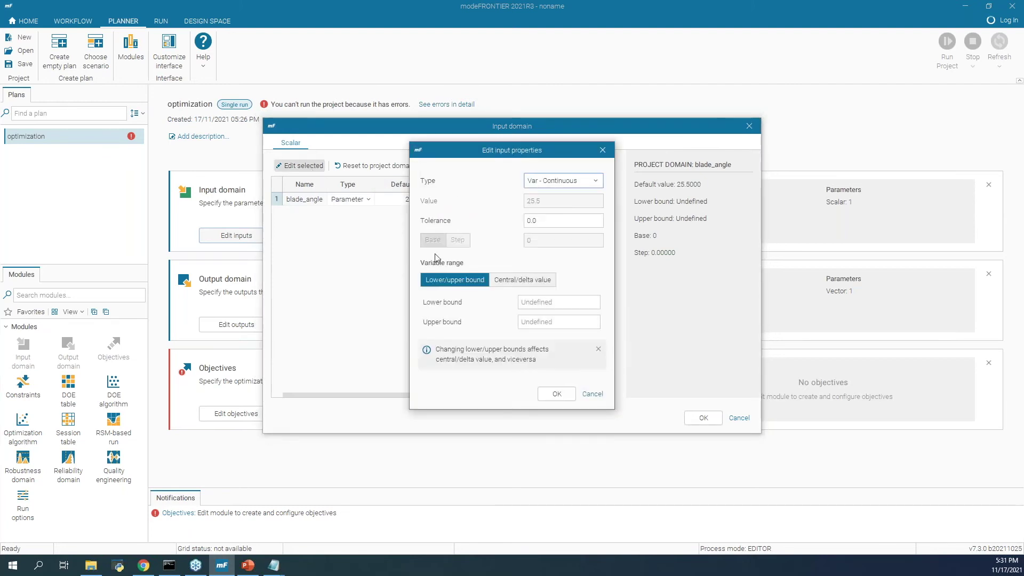
click(557, 394)
click(470, 200)
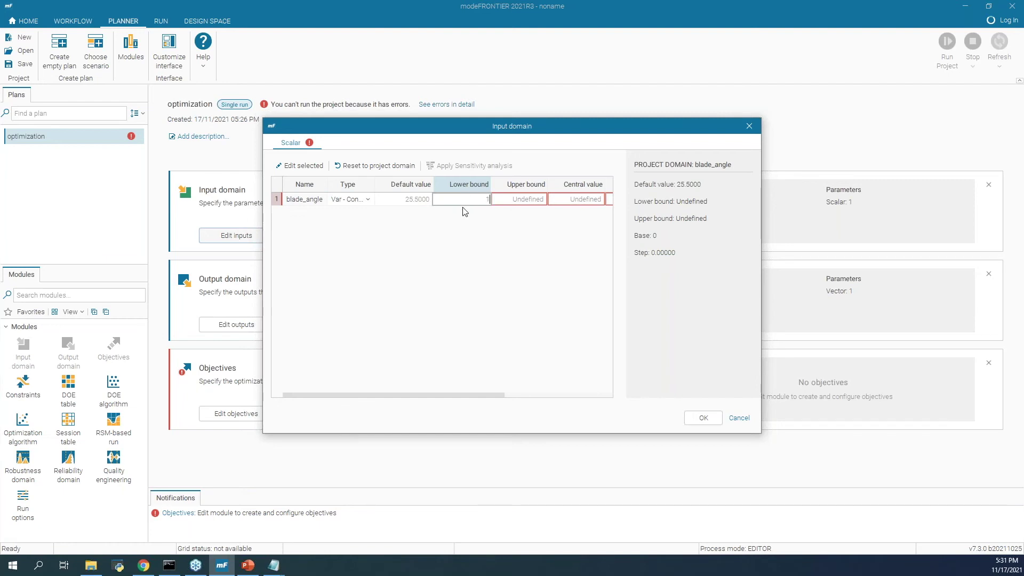
text(10)
click(520, 199)
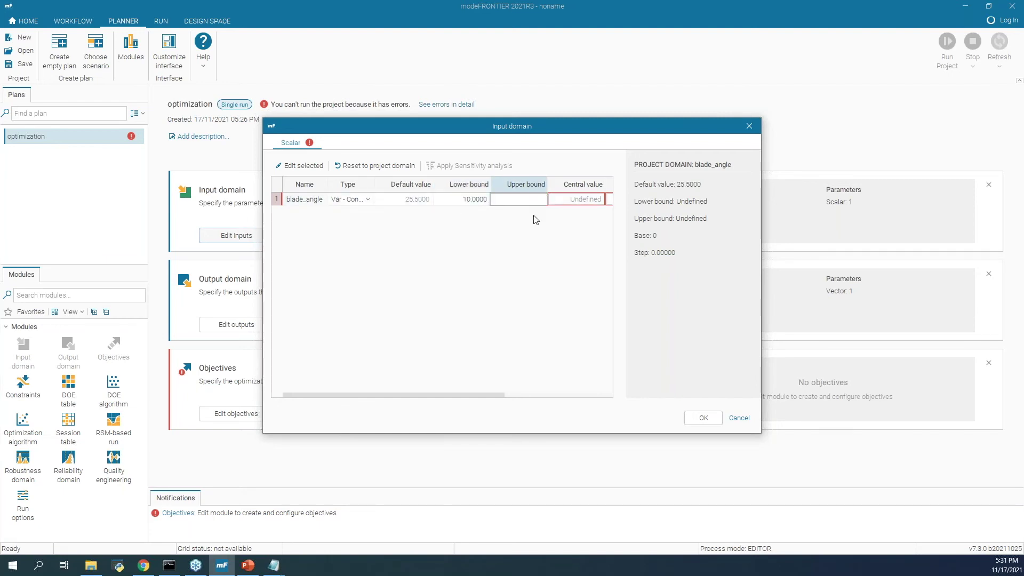
text(50)
key(Return)
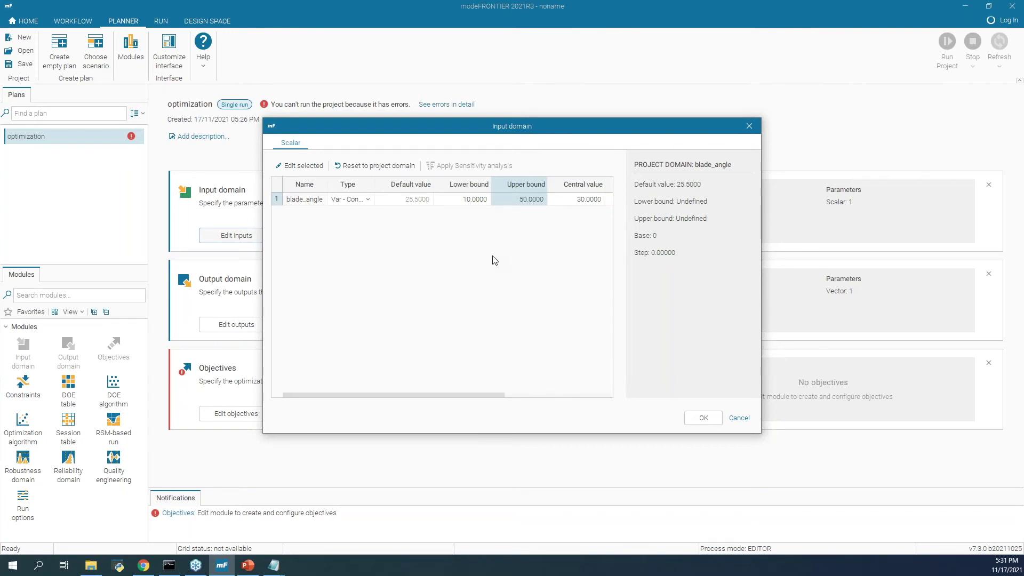
click(710, 418)
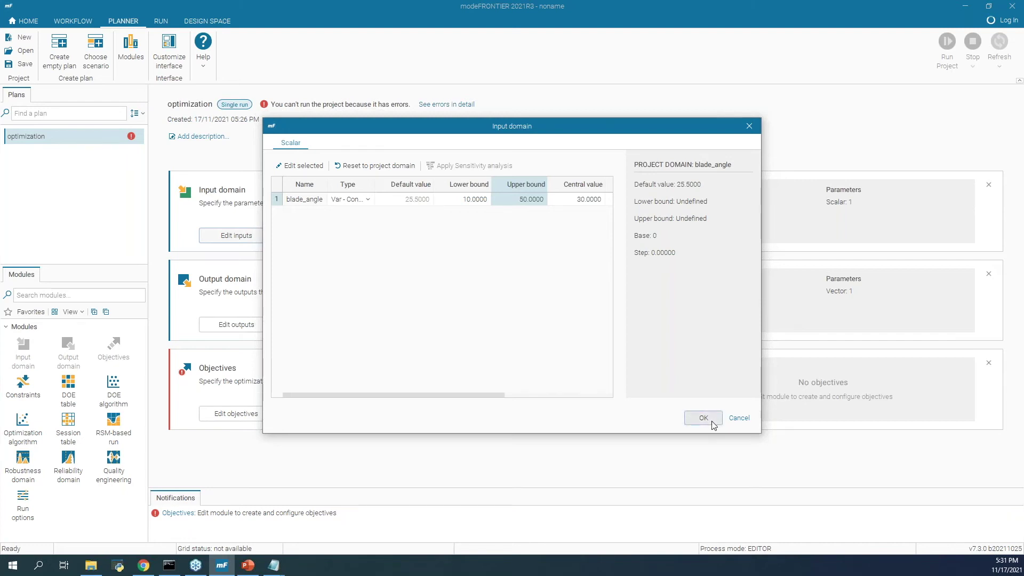
- Set the list_results outputs to be used as variables
click(236, 325)
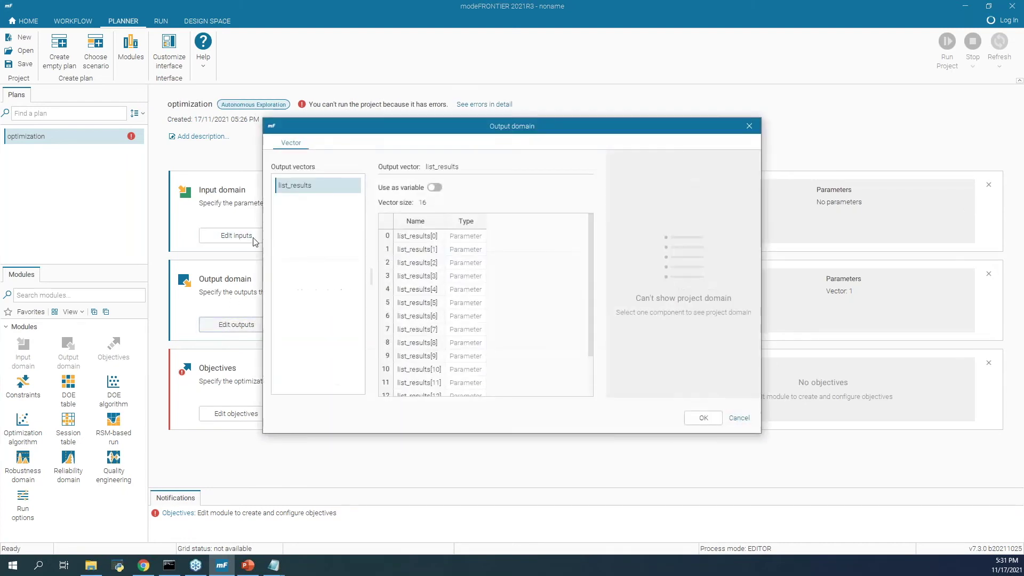
click(434, 187)
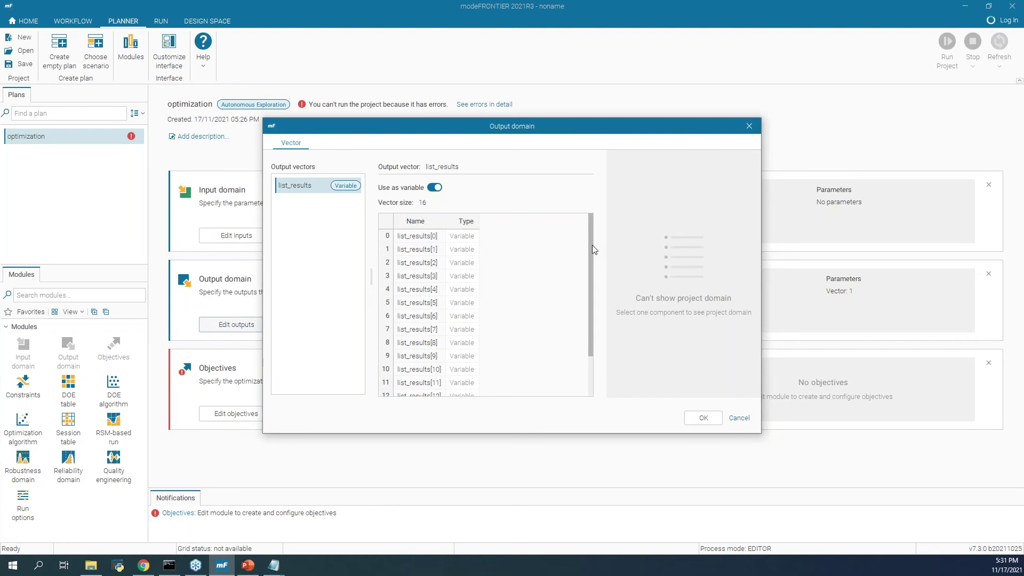
click(708, 419)
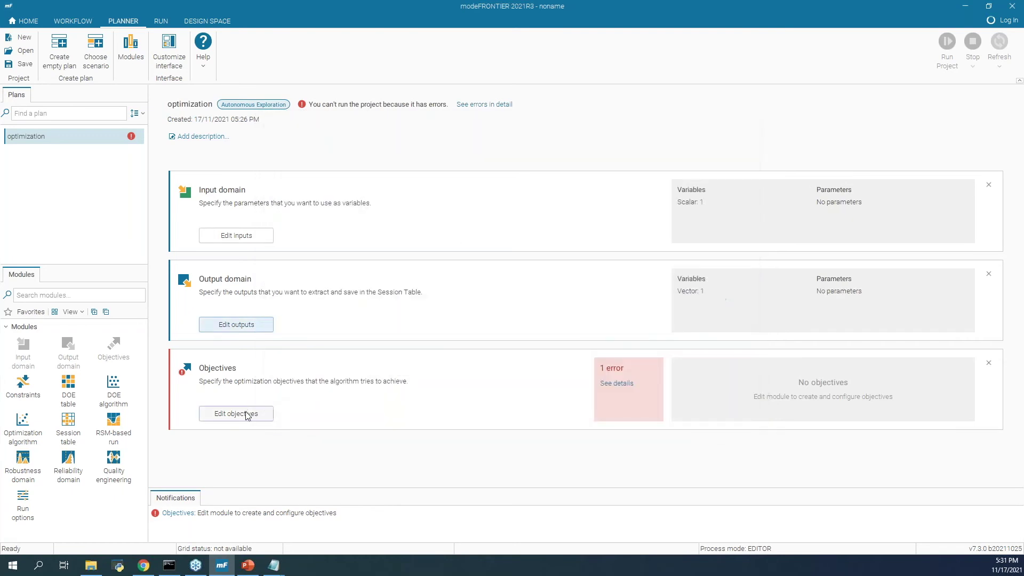
- Create the max_efficiency objective with expression list_results[15]
click(236, 414)
click(503, 325)
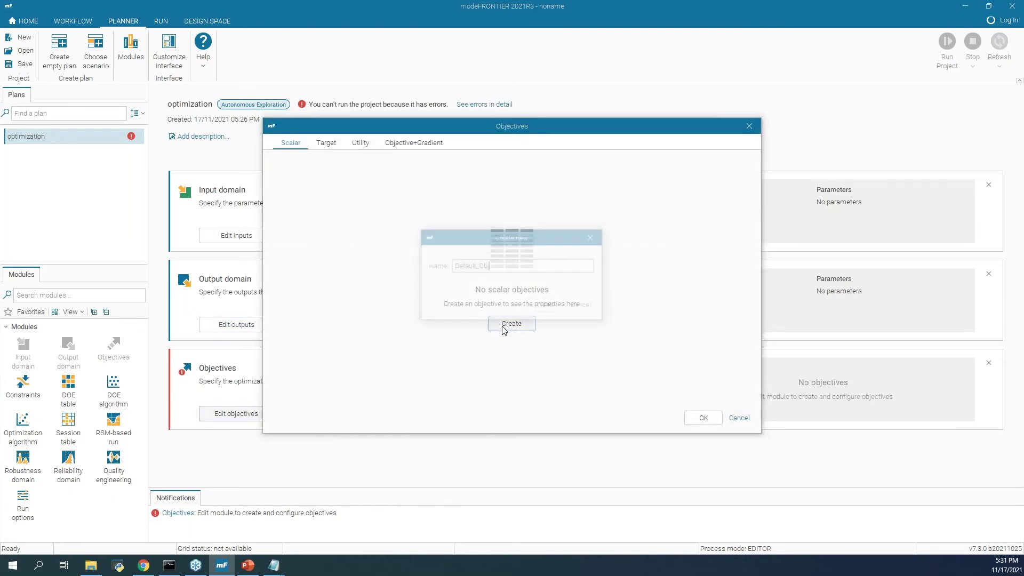
text(max_effici)
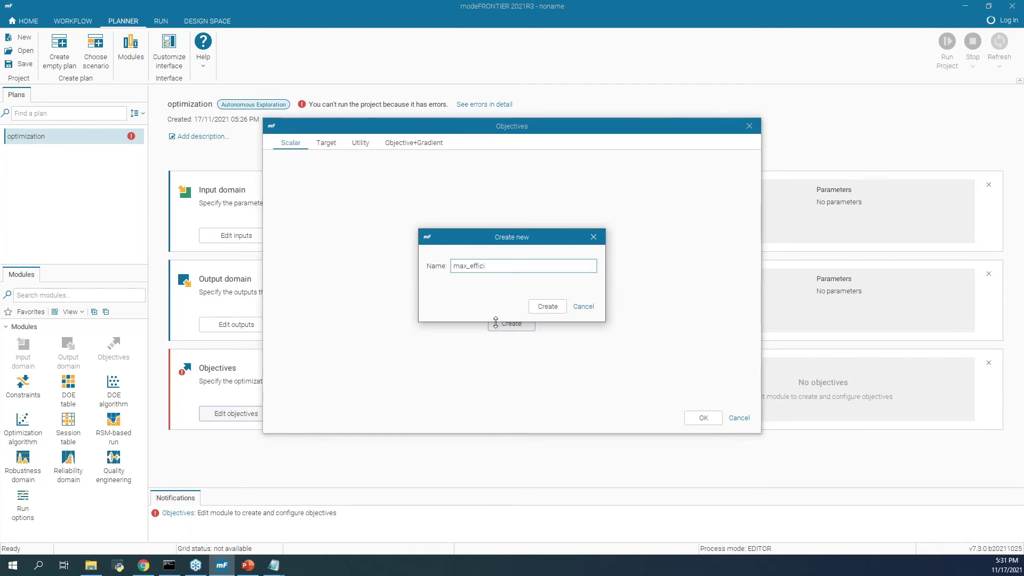
text(ency)
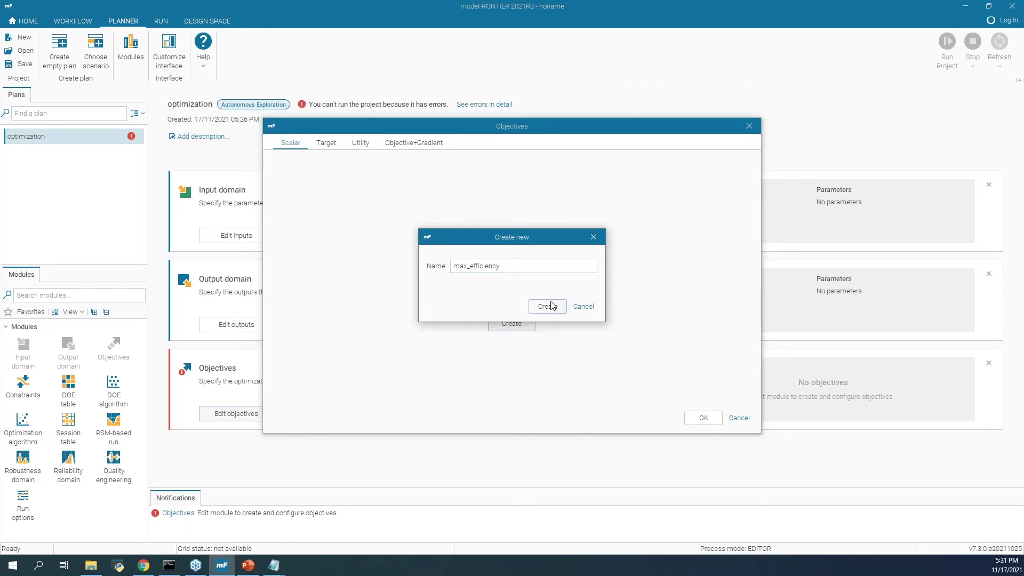
click(548, 306)
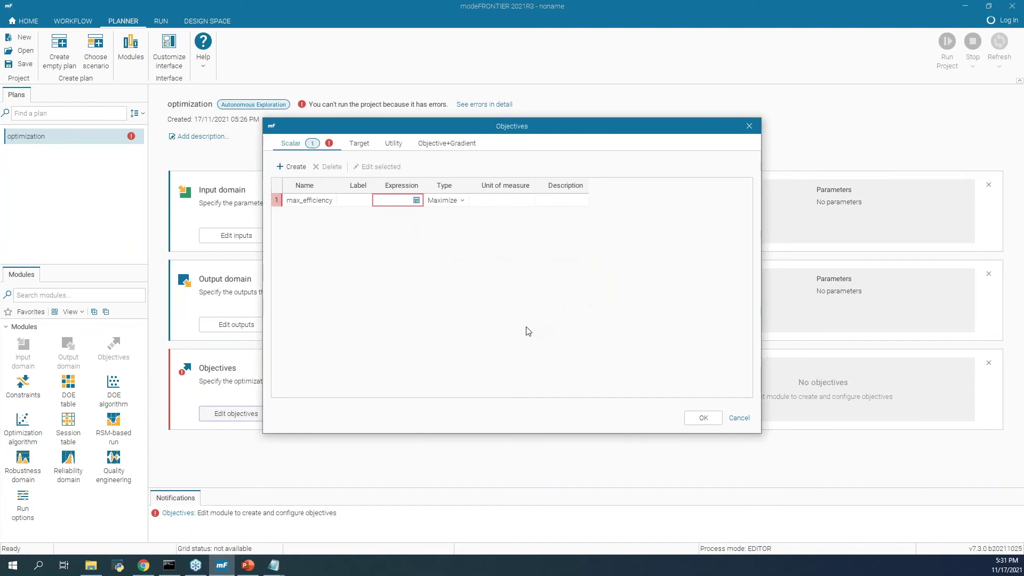
click(417, 200)
double_click(362, 156)
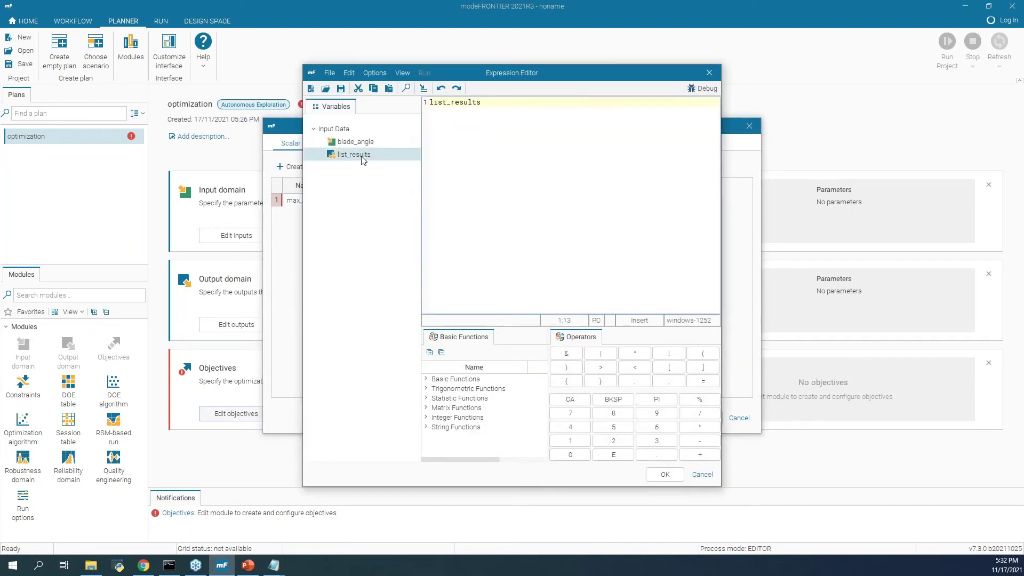
text([])
key(Left)
text(15)
click(665, 474)
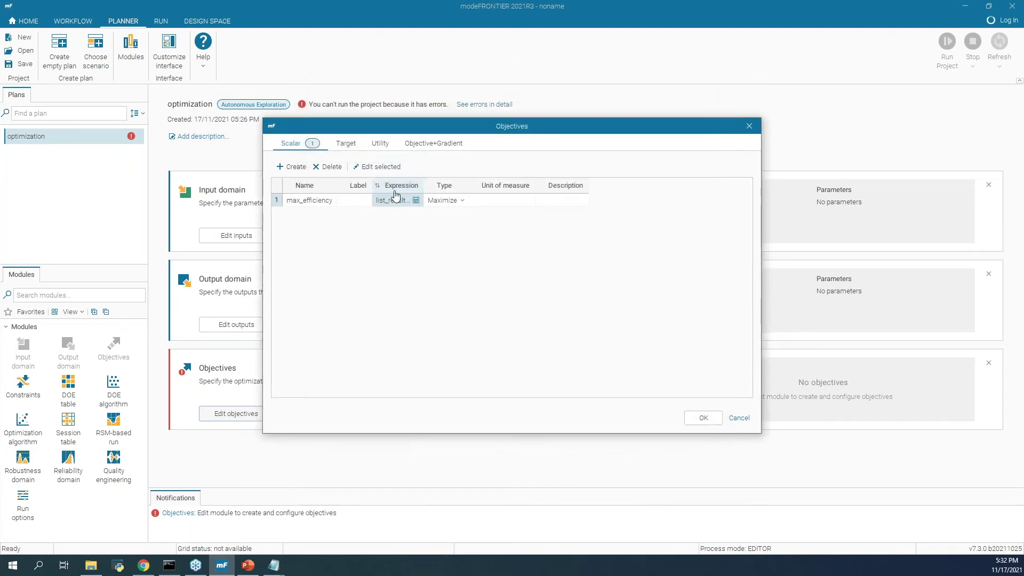
click(459, 202)
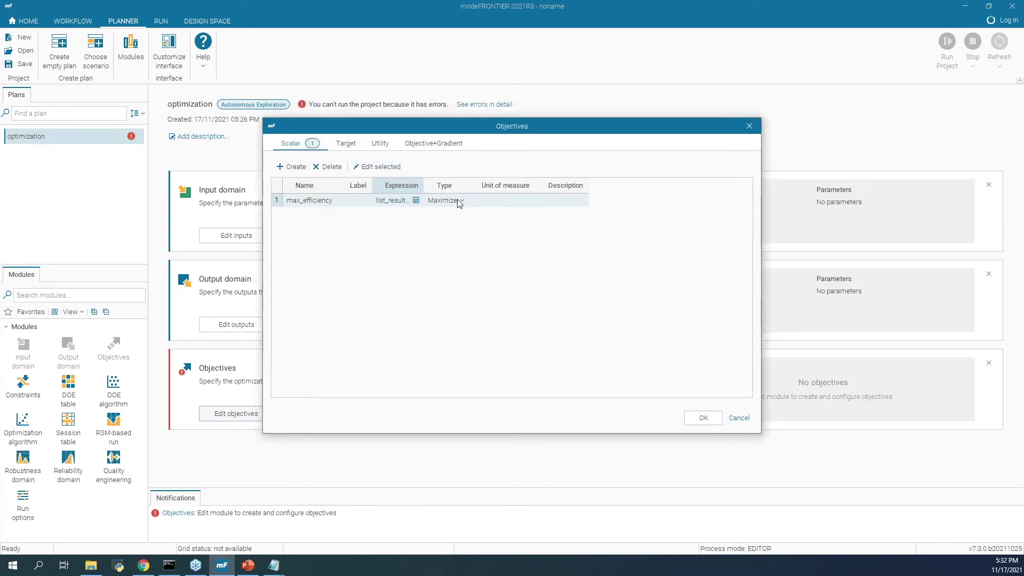
click(703, 417)
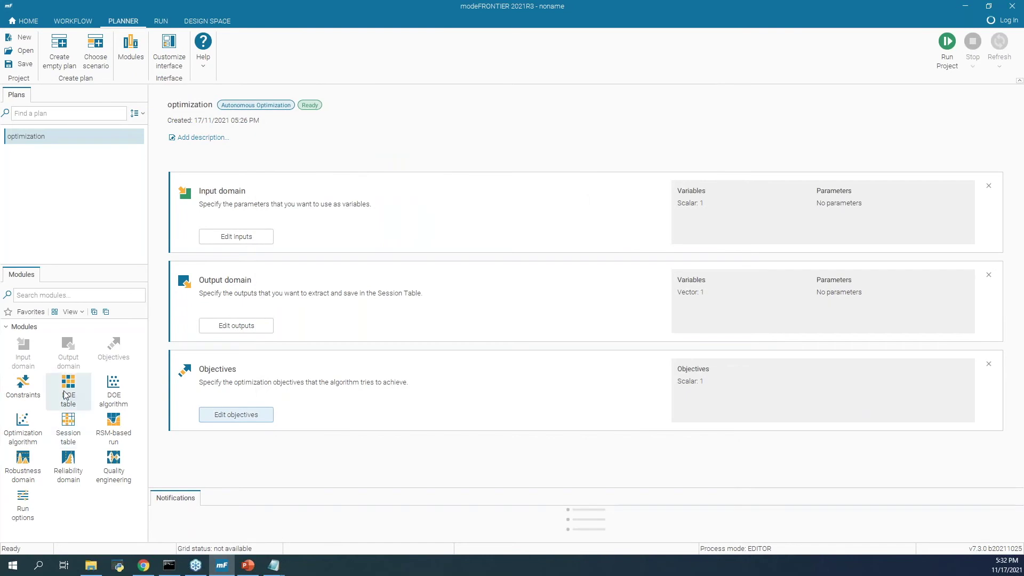
- Add an optimization algorithm module set to pilOPT with 50 evaluations
click(23, 427)
scroll(457, 336, down, 2)
click(245, 447)
scroll(345, 318, down, 1)
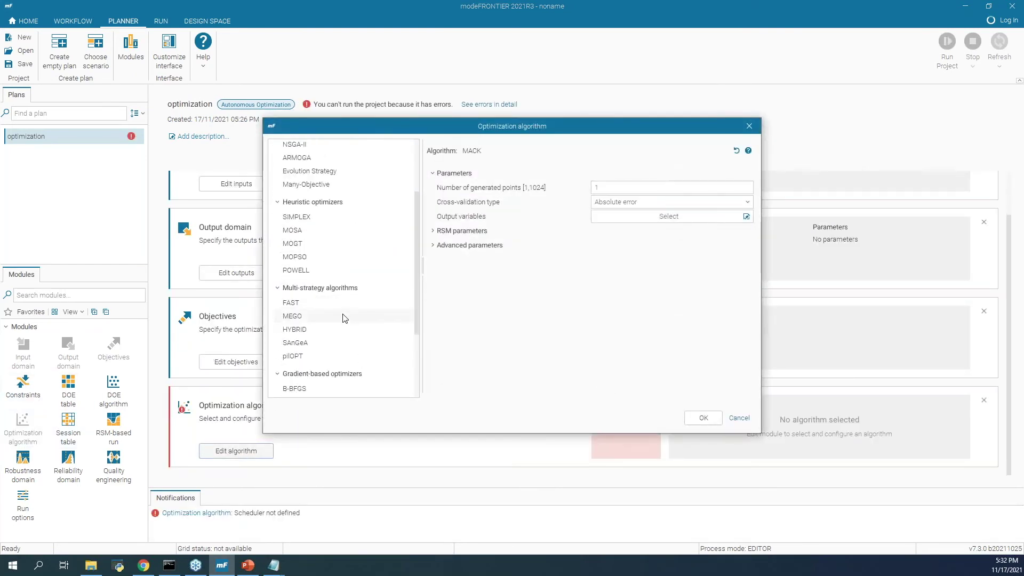
click(307, 357)
click(621, 194)
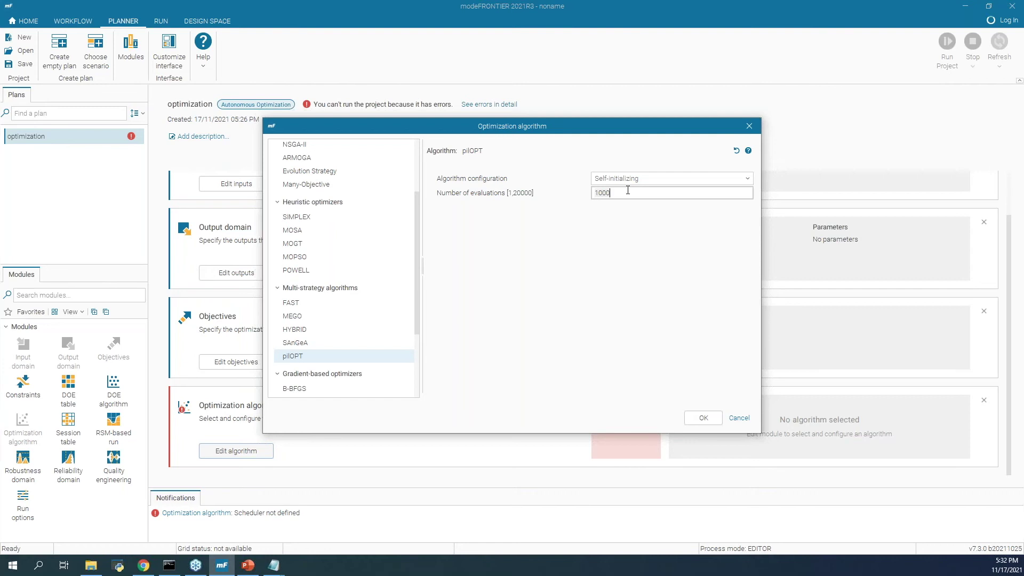
text(50)
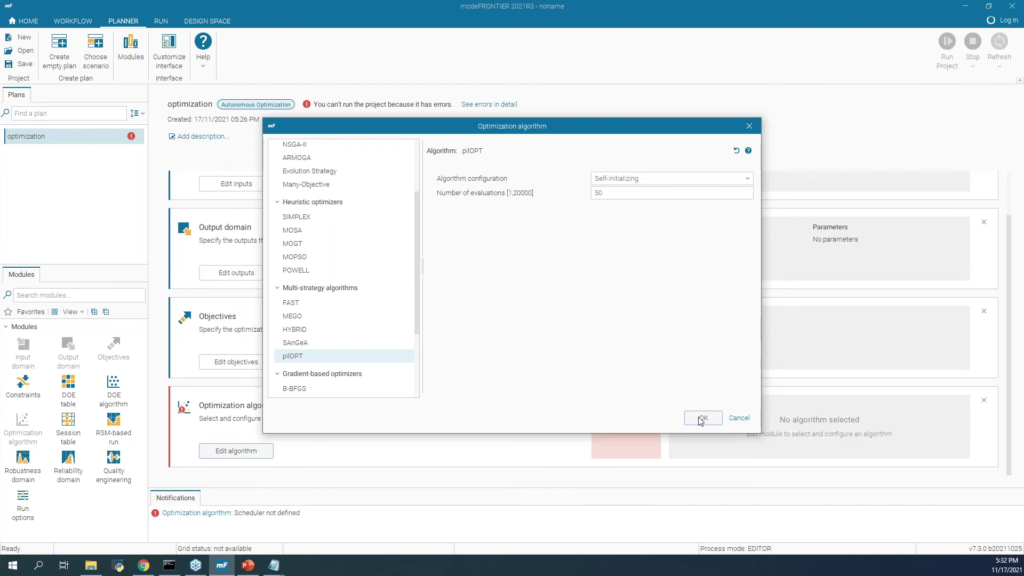
click(702, 419)
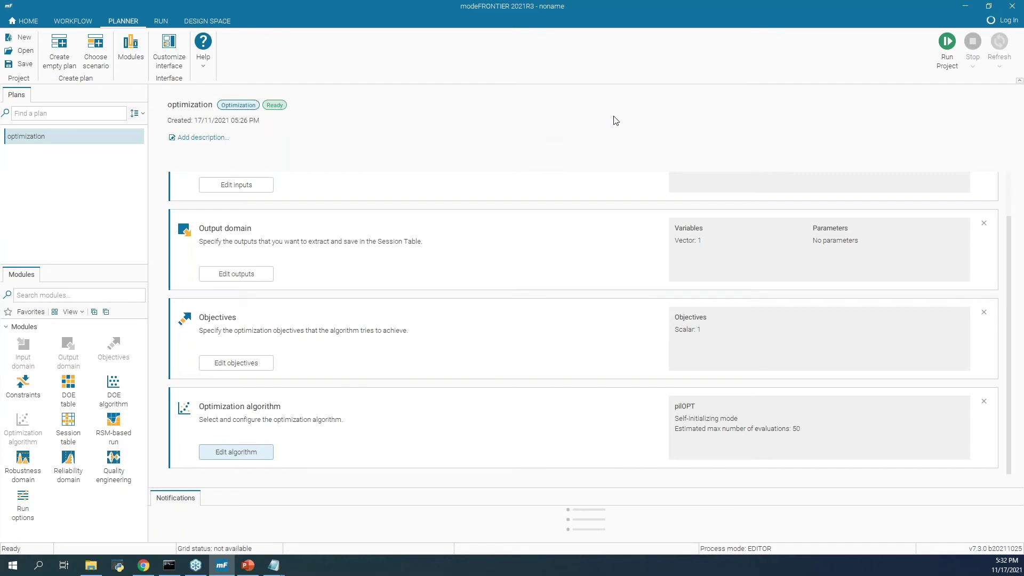
- Choose to save the project to VOLTA and sign in with the account password
click(39, 24)
click(44, 115)
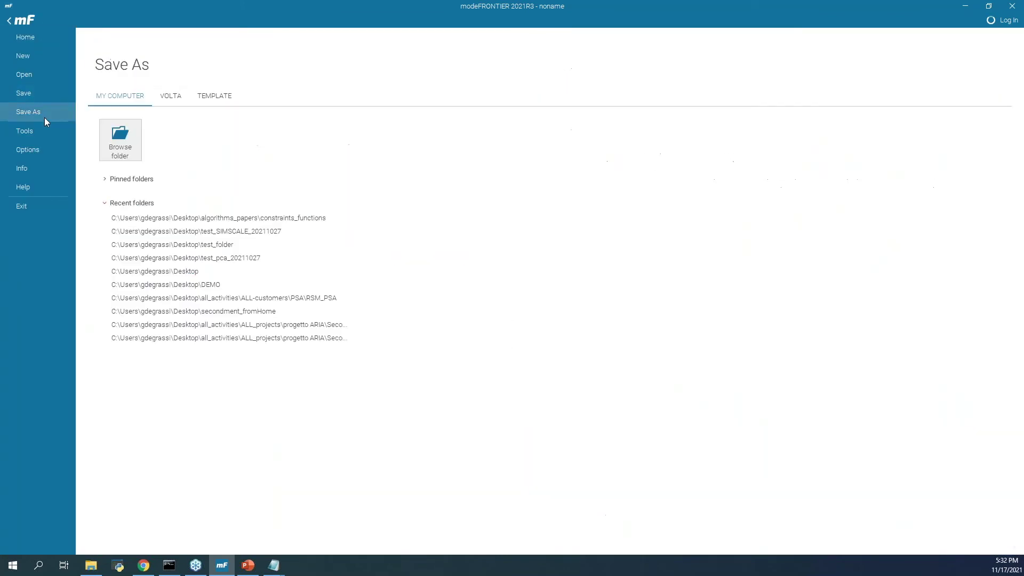
click(174, 101)
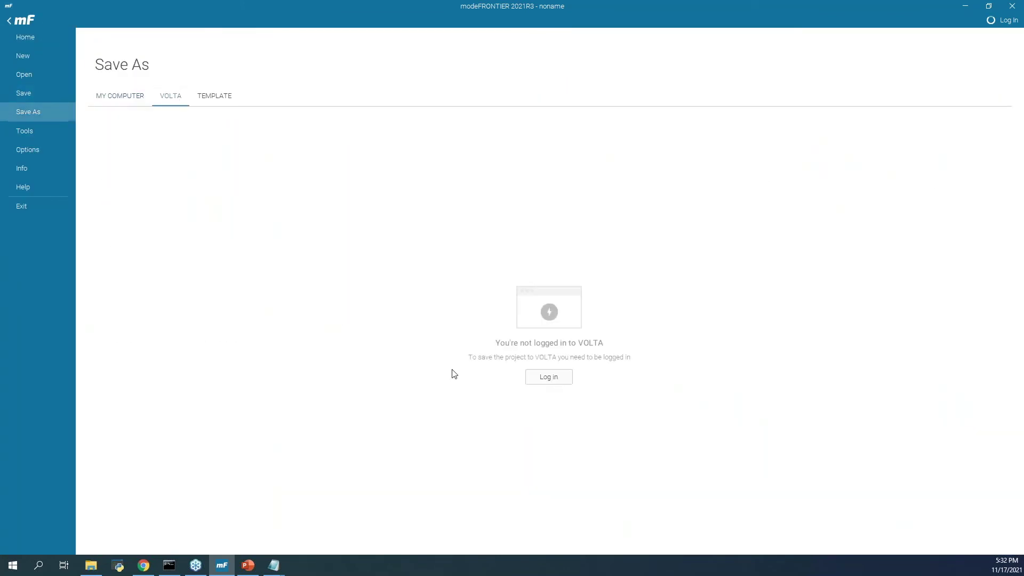
click(565, 381)
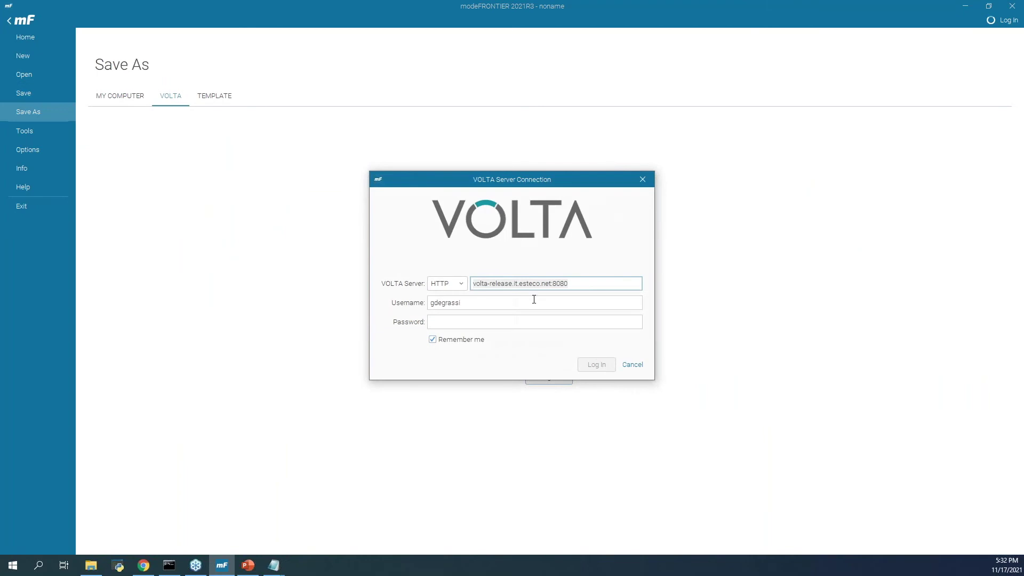
click(477, 321)
text(****)
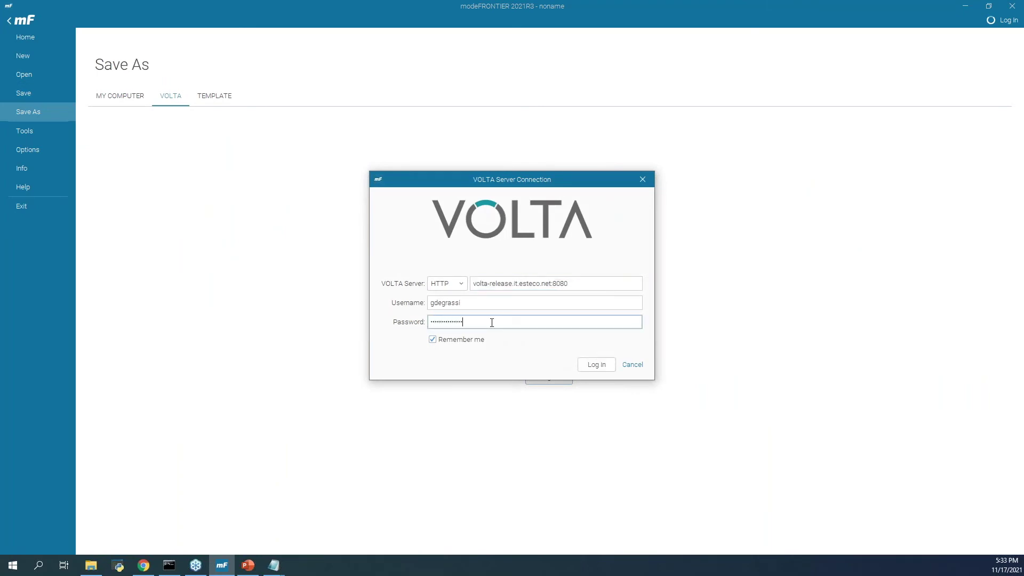
click(595, 365)
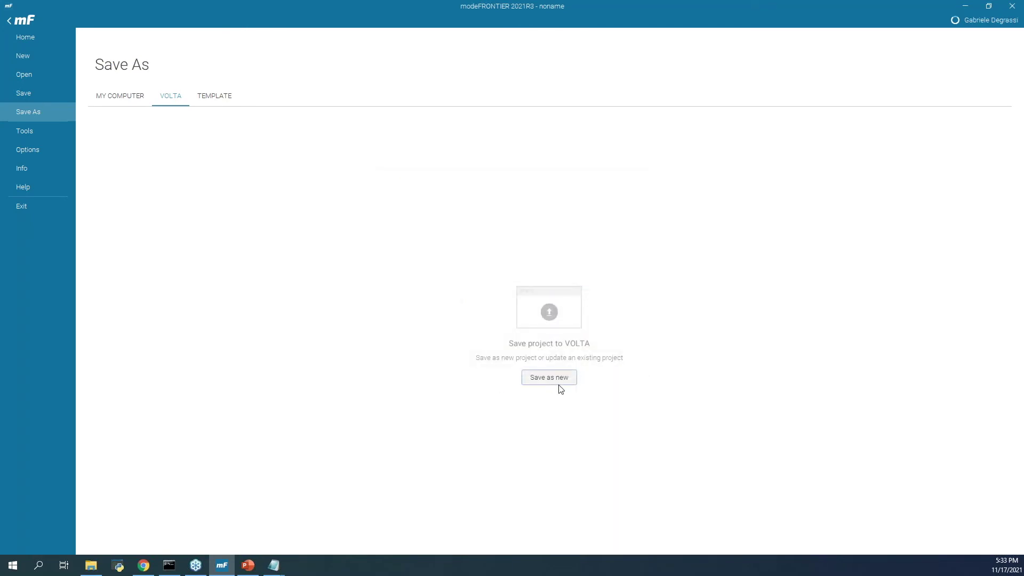
- Save as new VOLTA project process_workflow in the Onshape-SimScale-ESTECO folder
click(557, 377)
click(464, 194)
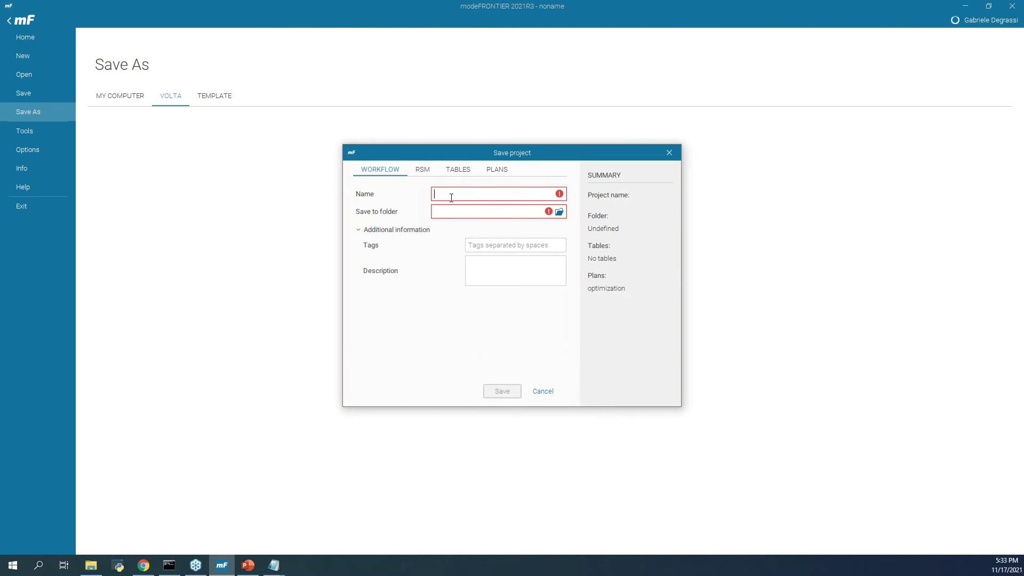
text(process_workflow)
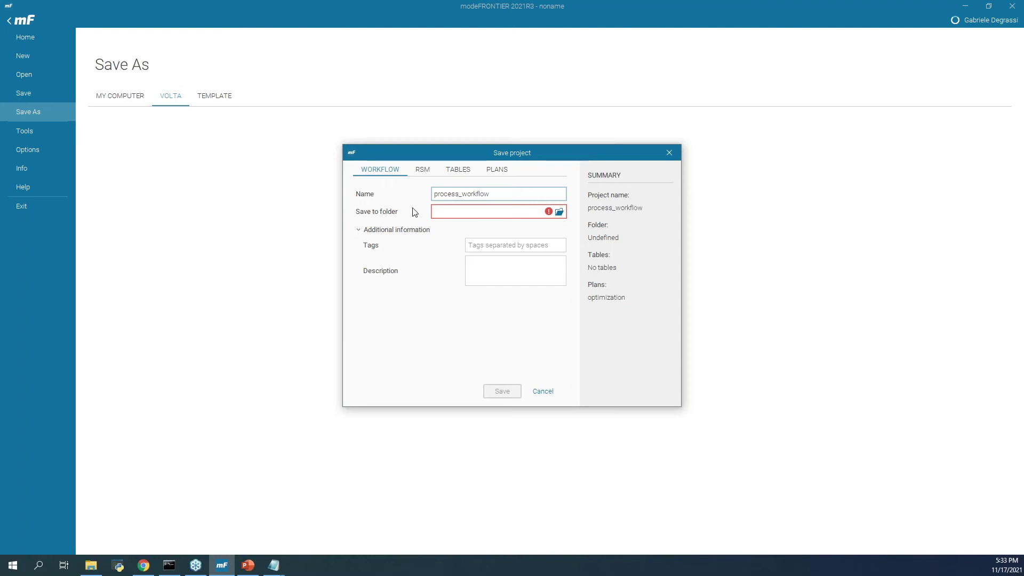
click(559, 212)
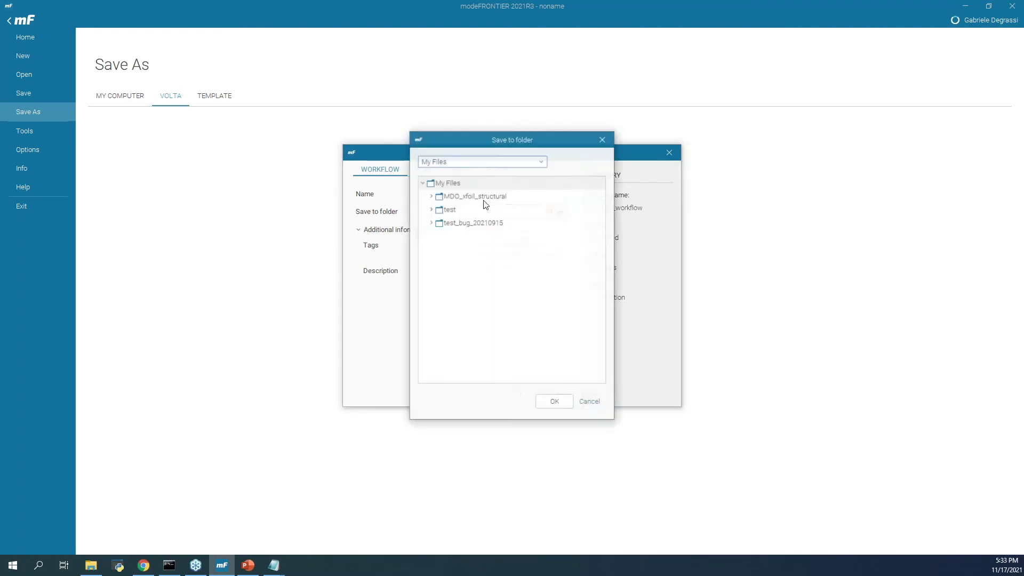
click(455, 162)
click(456, 256)
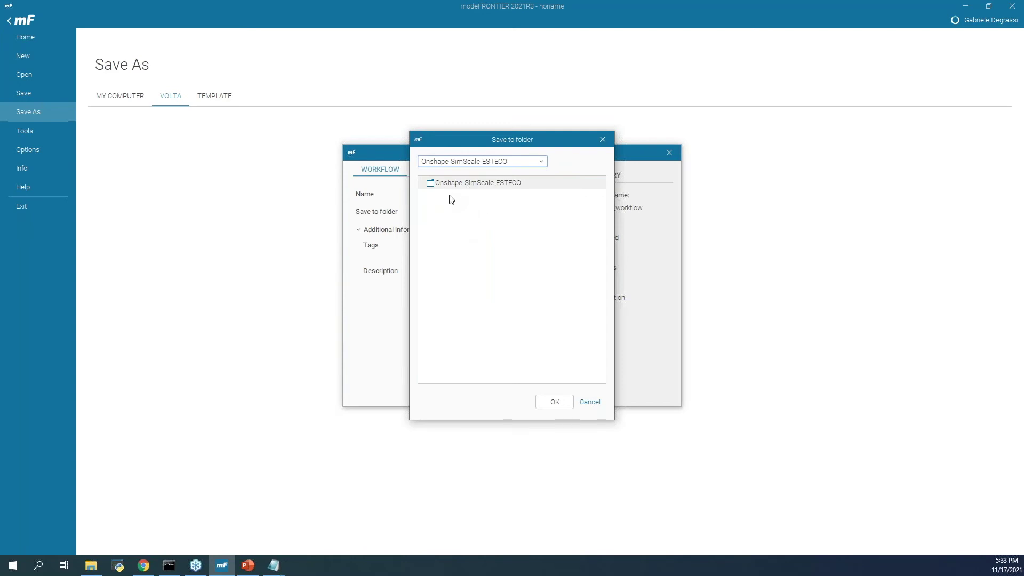
click(548, 405)
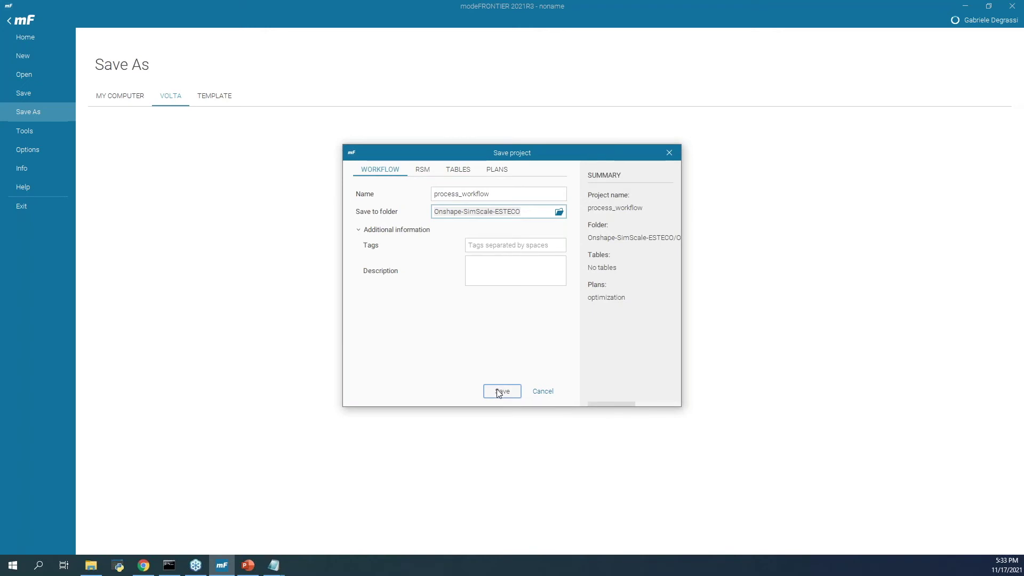
click(500, 394)
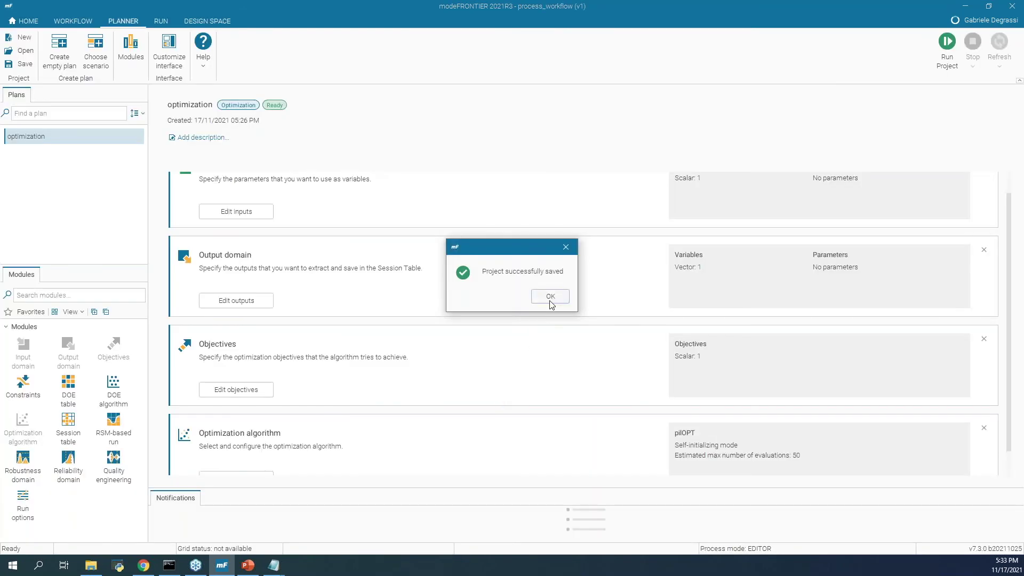
click(549, 296)
- Open process_workflow under Onshape-SimScale-ESTECO in Chrome, preview its model diagram, and start a run
click(143, 566)
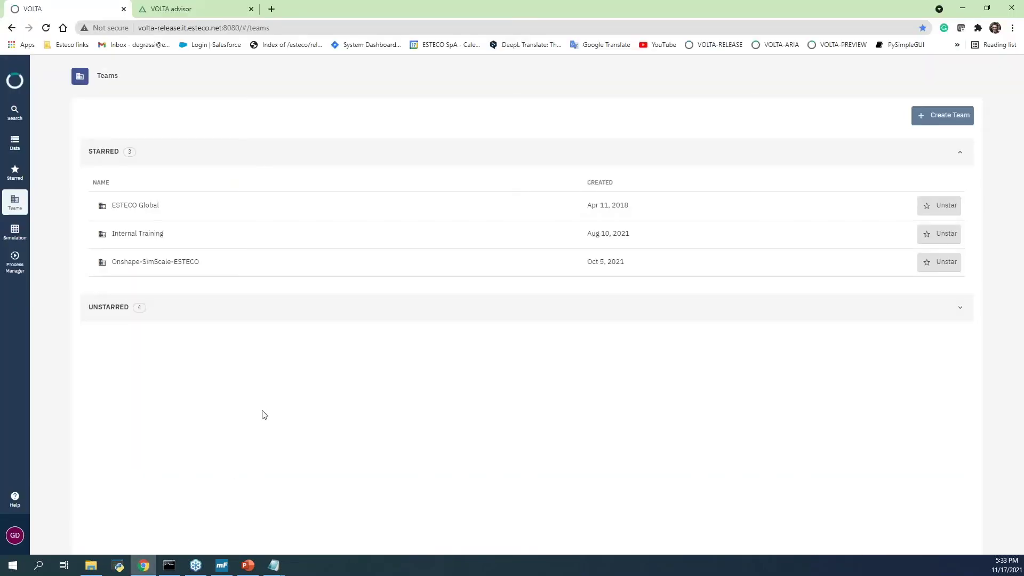
click(153, 265)
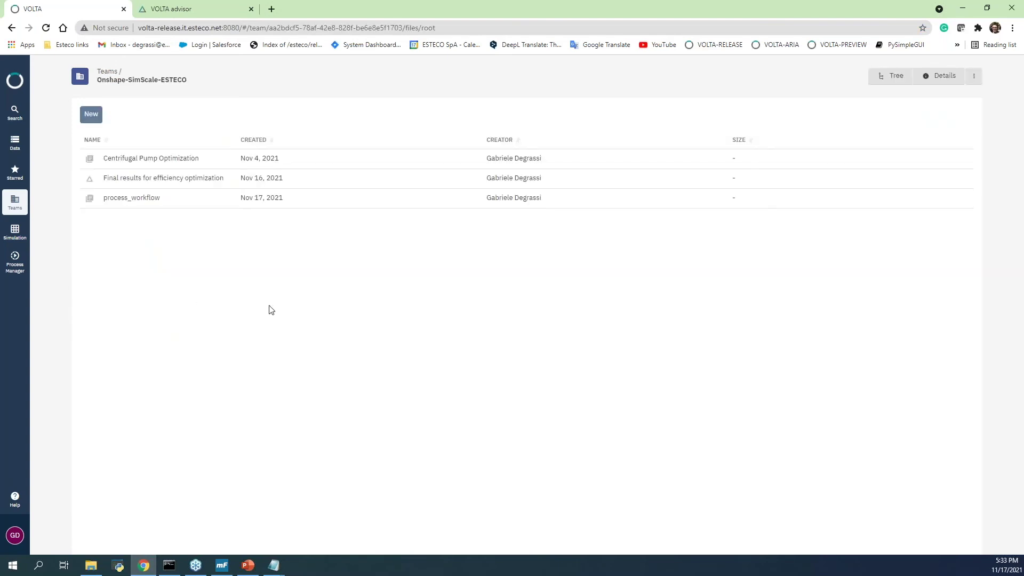
click(125, 199)
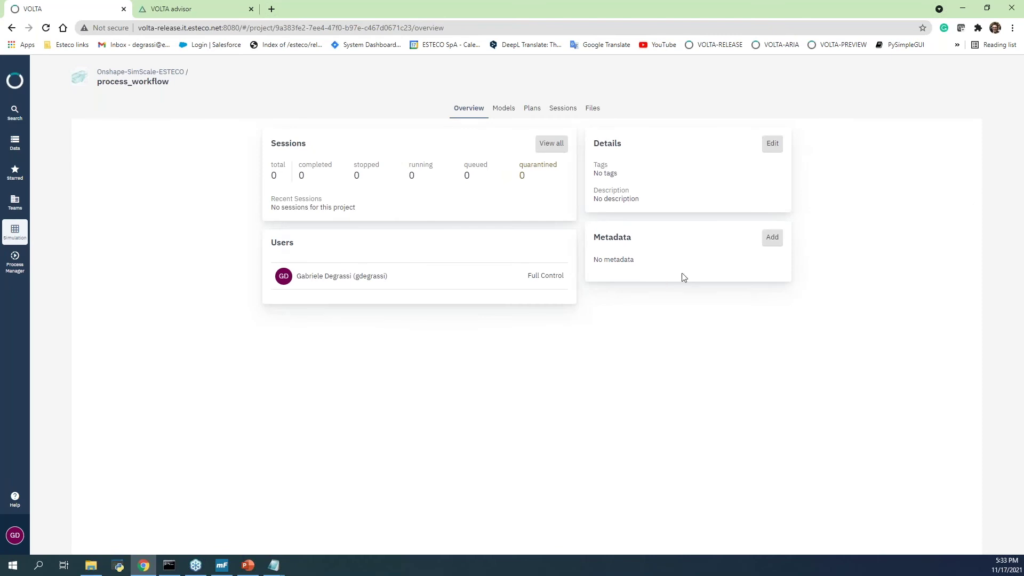
click(501, 111)
click(954, 224)
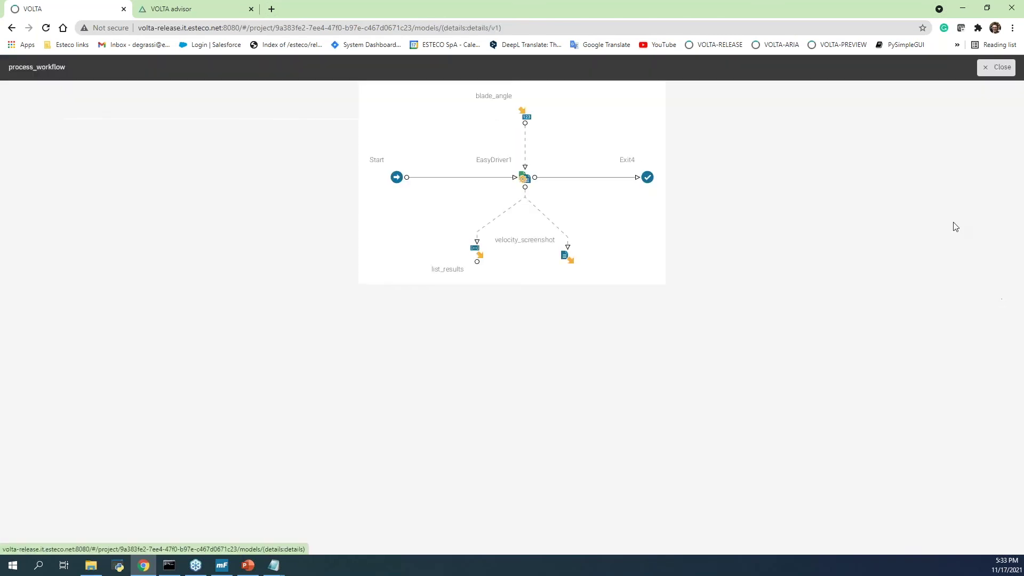
click(994, 67)
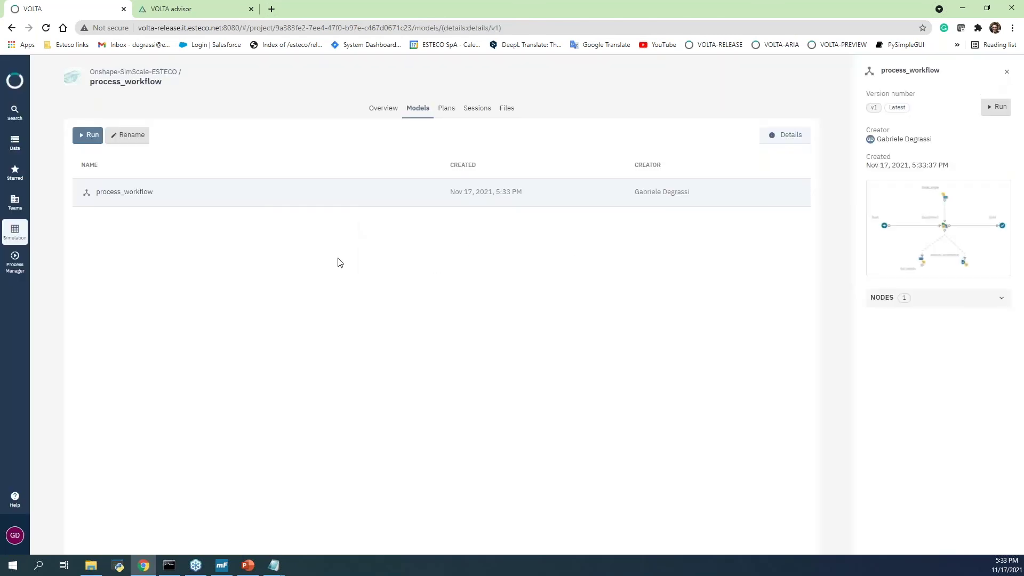
click(88, 135)
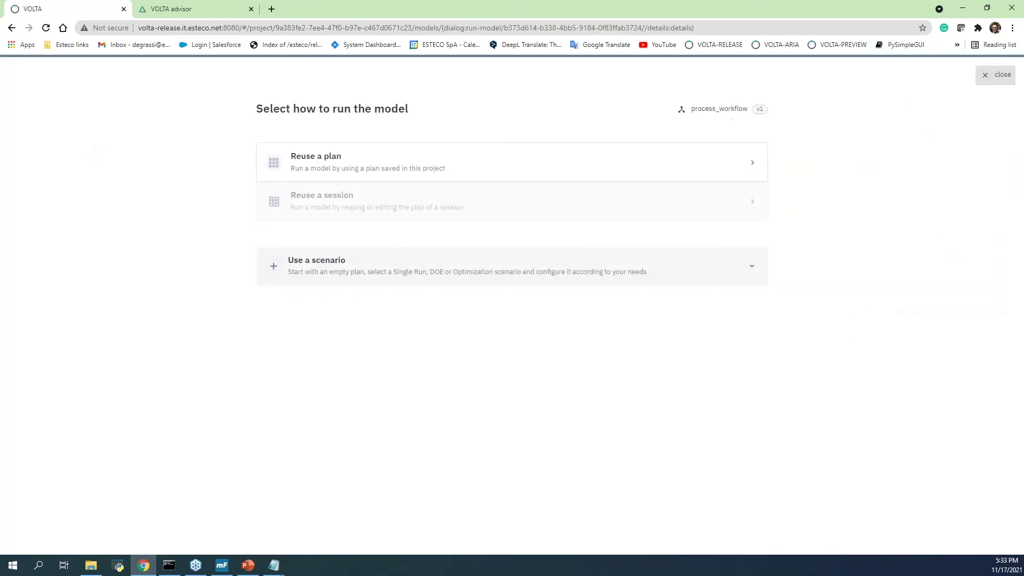
click(375, 162)
- Run the session with the reused optimization plan, skipping the session details
click(369, 193)
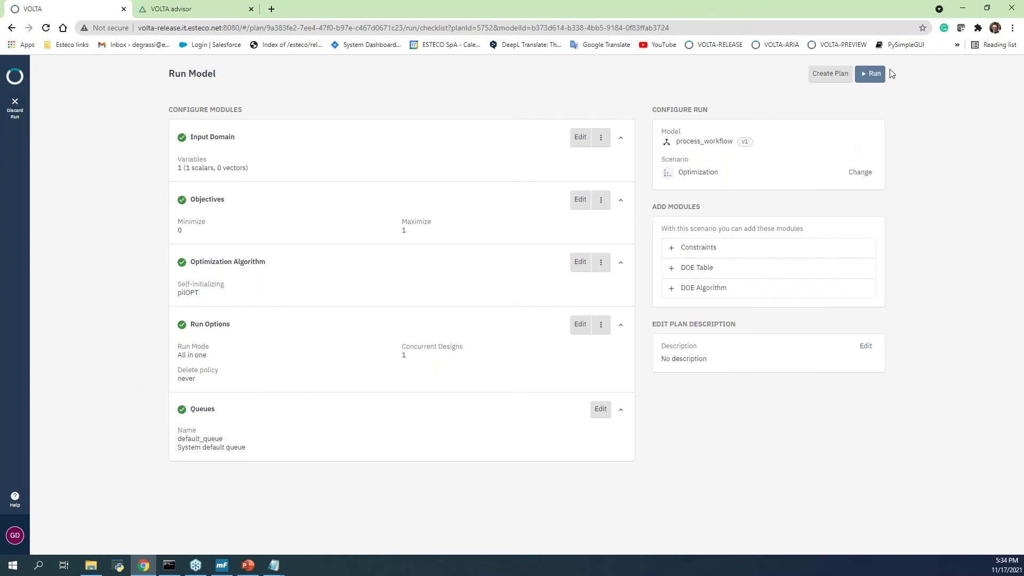
click(873, 76)
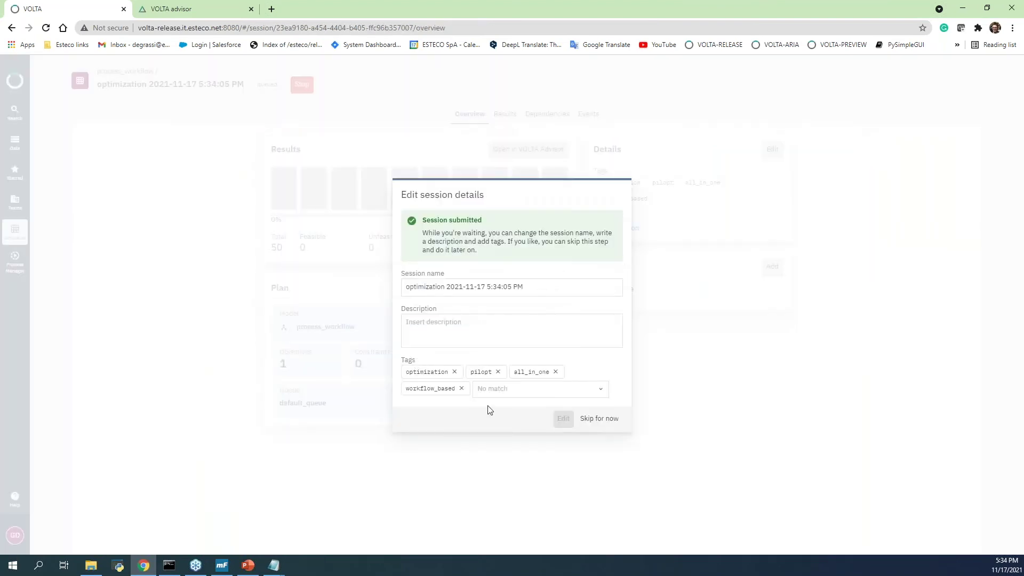
click(589, 421)
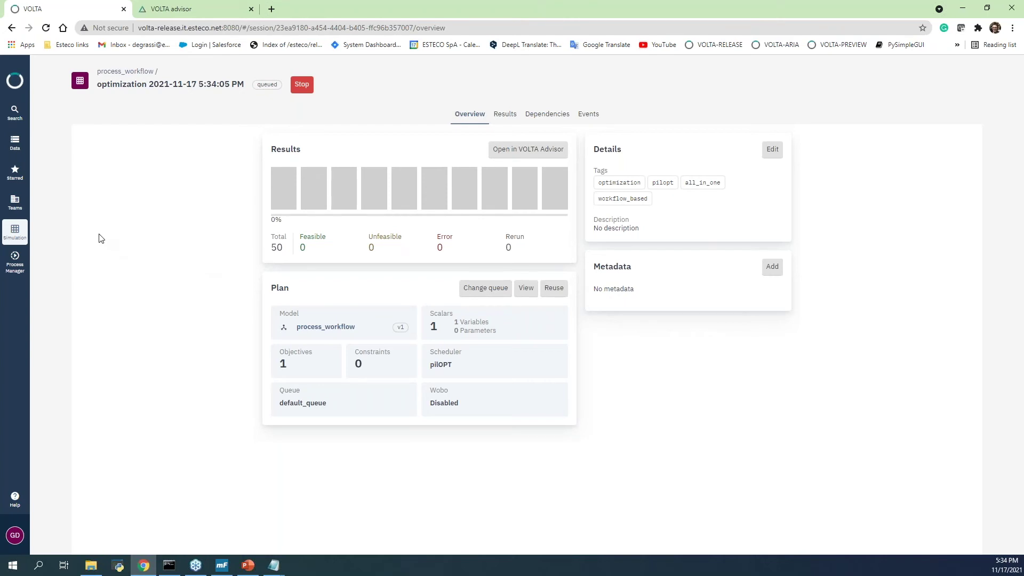
- Step through scatter designs ID 1, 14, 23 and 50 to show their flow images
click(167, 6)
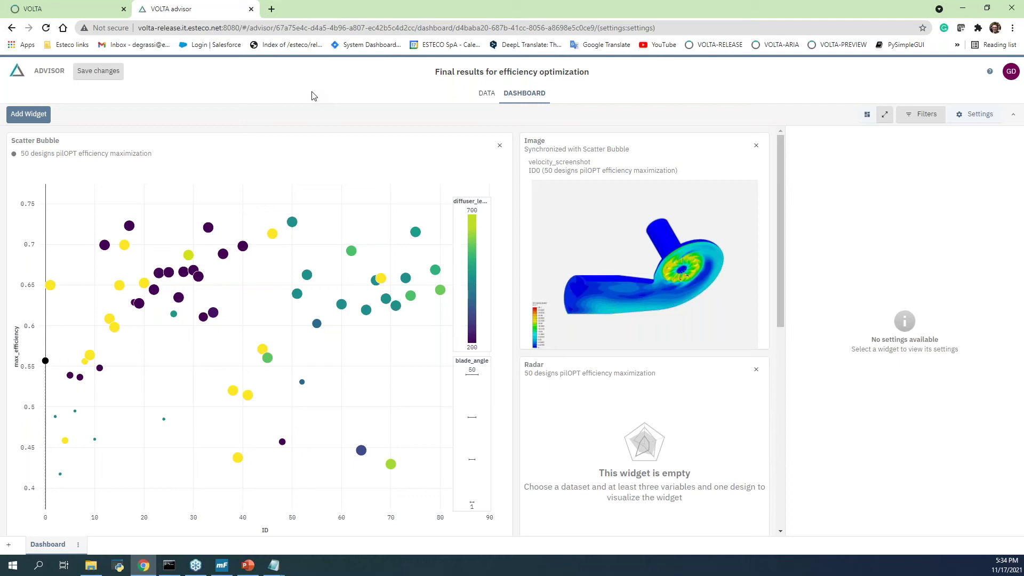
click(485, 93)
click(50, 285)
click(49, 285)
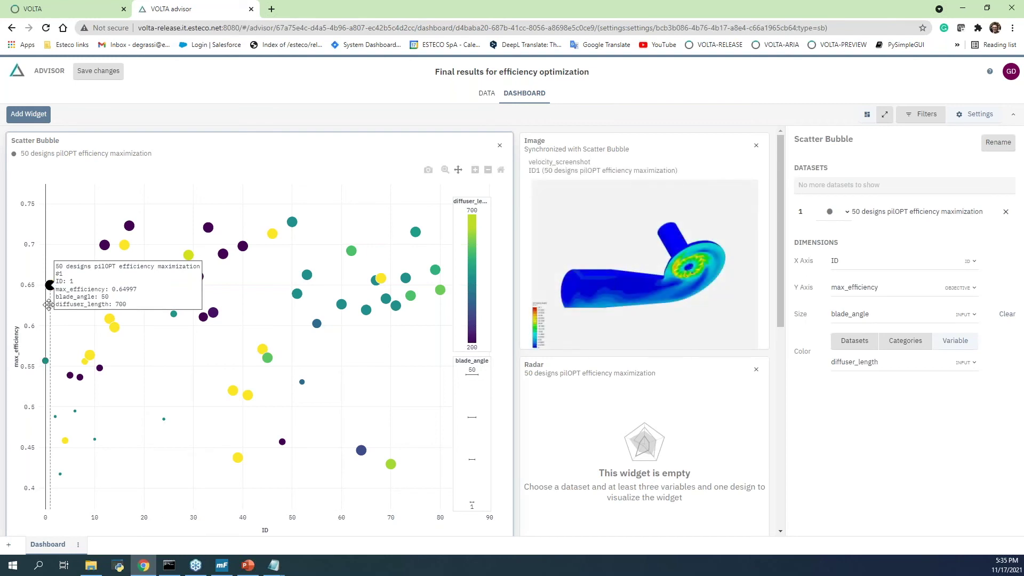
click(114, 327)
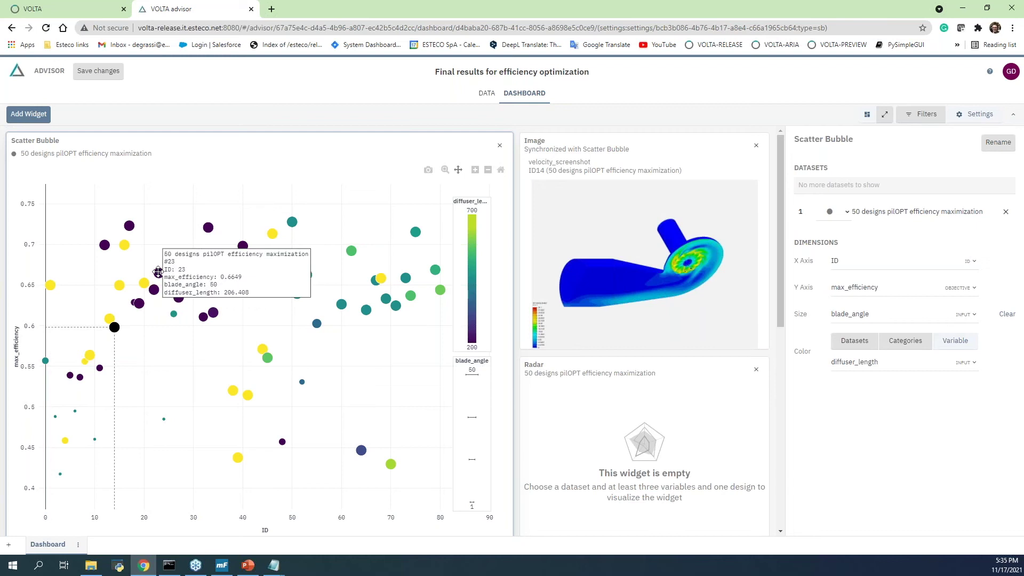
click(159, 272)
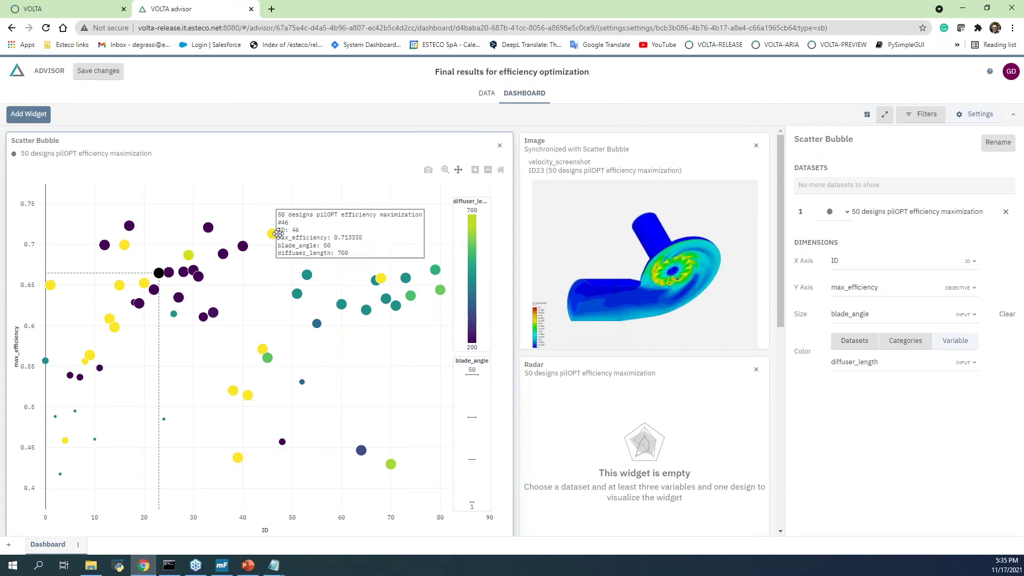
mouse_move(294, 220)
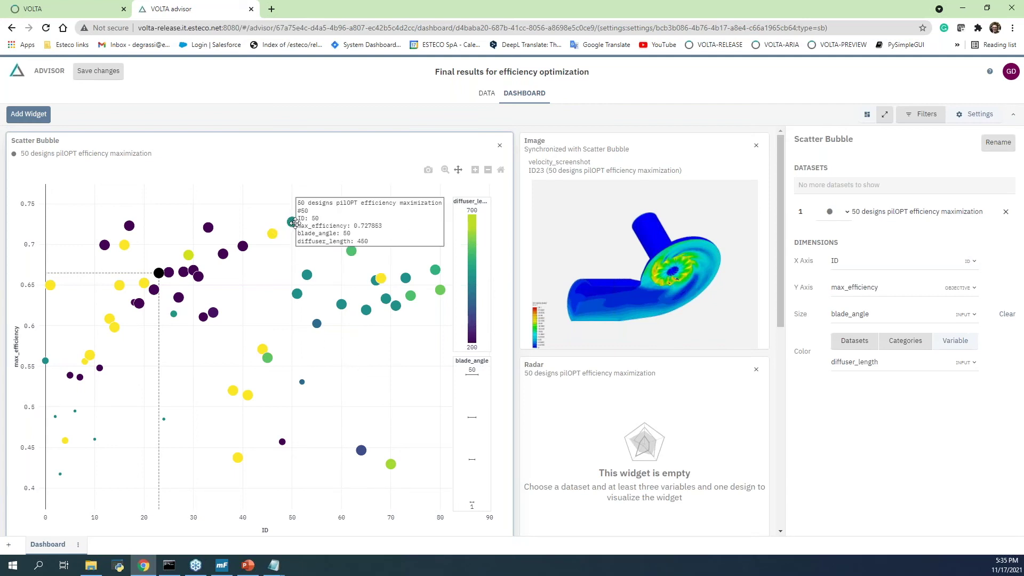
click(292, 222)
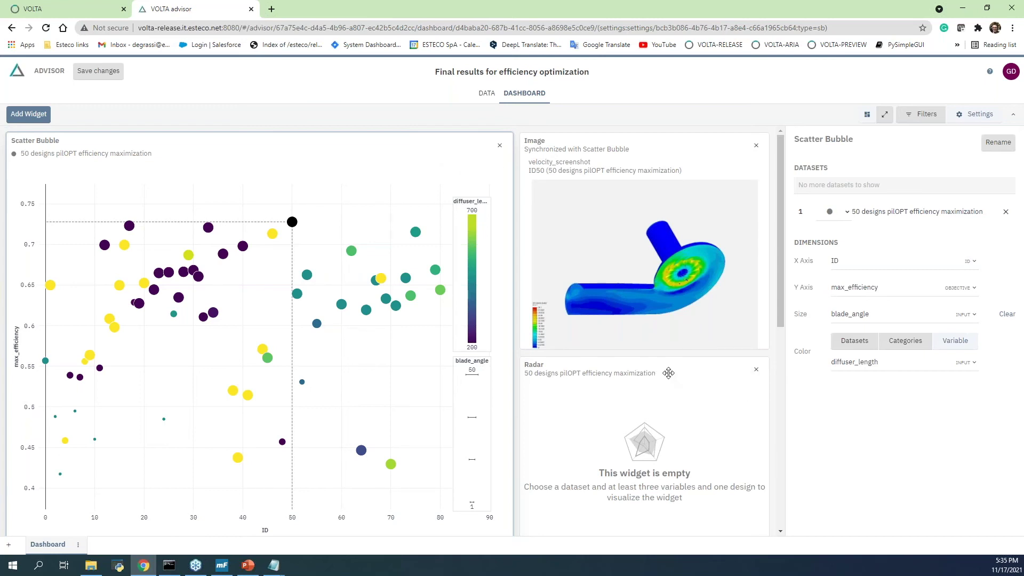
- Add design ID50 to the Radar chart
click(617, 403)
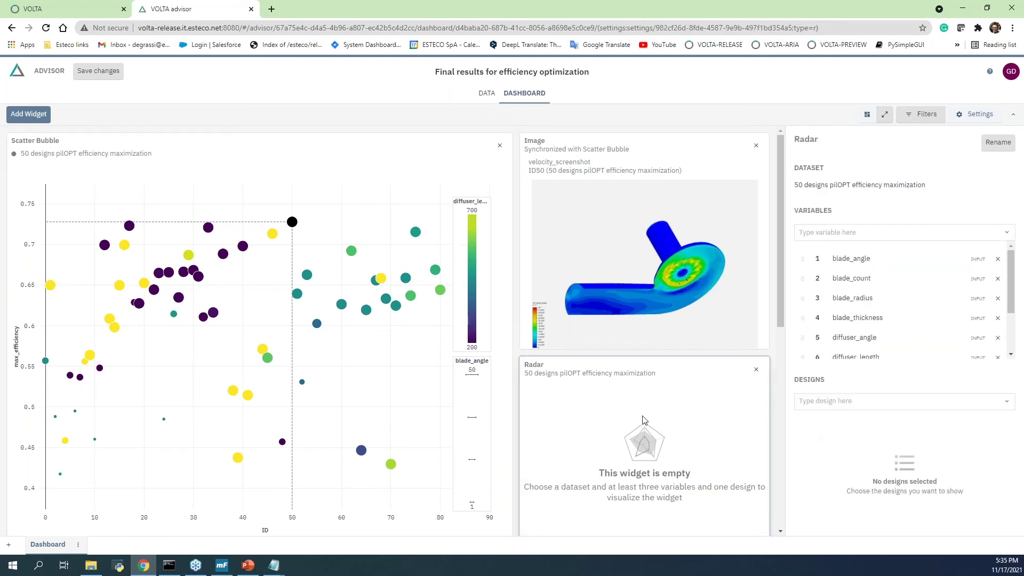
click(919, 406)
text(50)
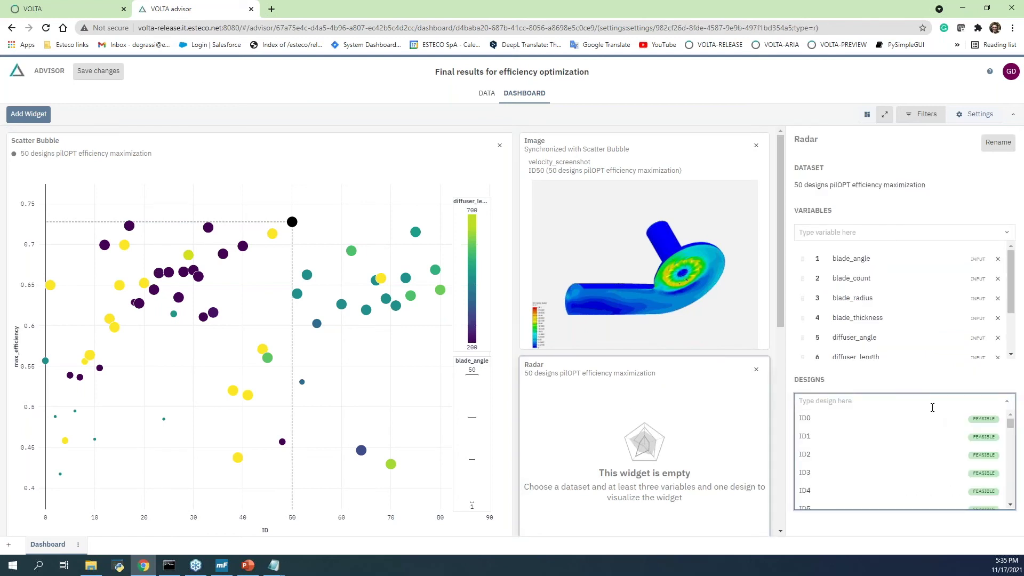
click(920, 420)
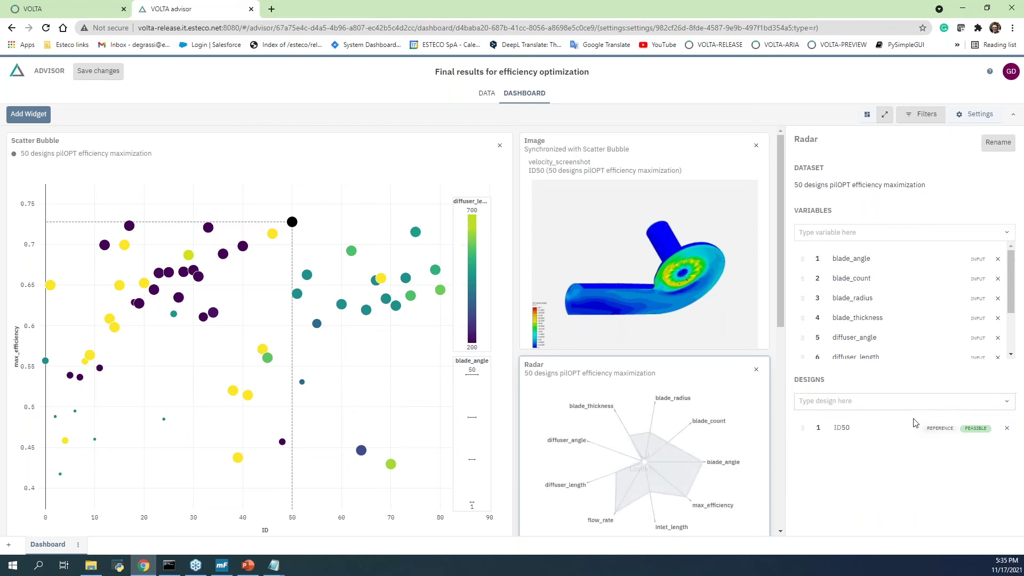